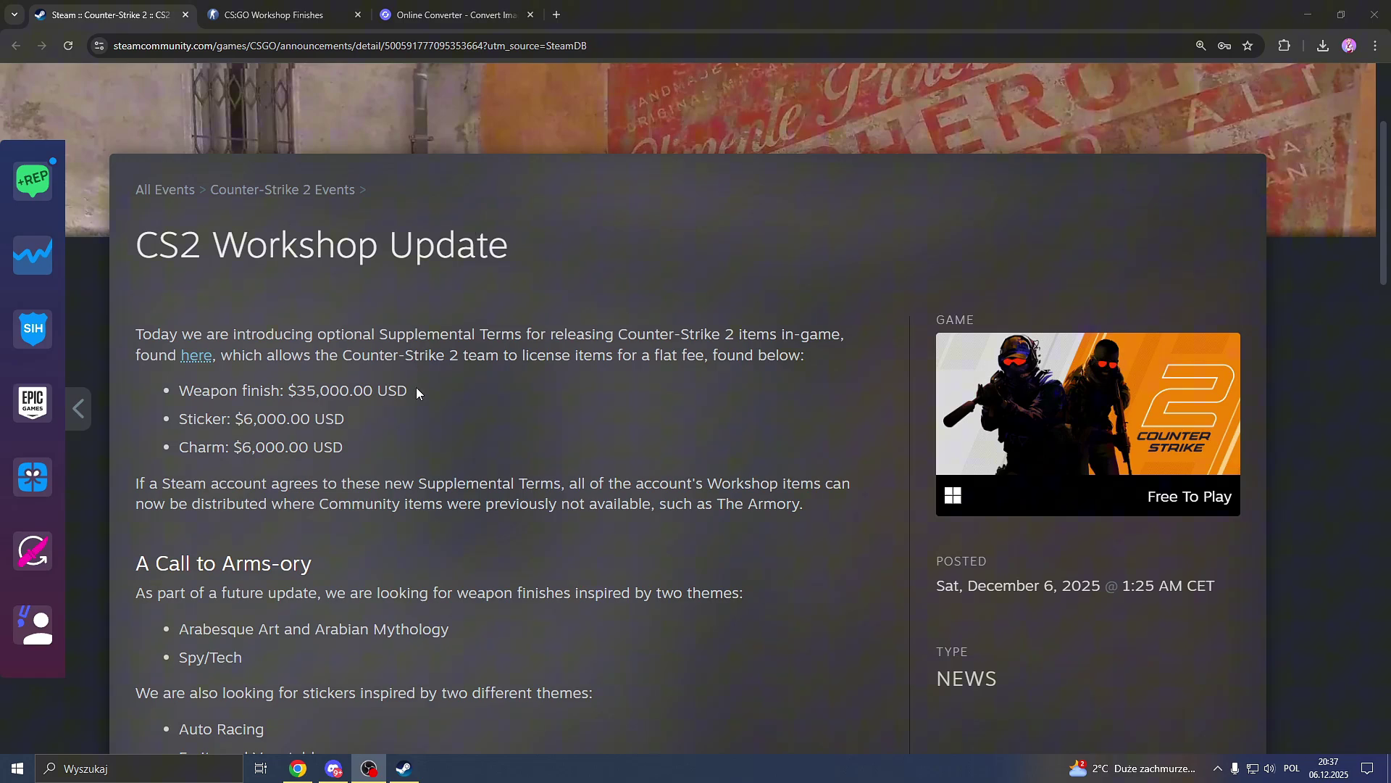
Step: Check the weapon finish licensing fee, then open Counter-Strike 2's Properties in the Steam library
left_click_drag(413, 390, 293, 397)
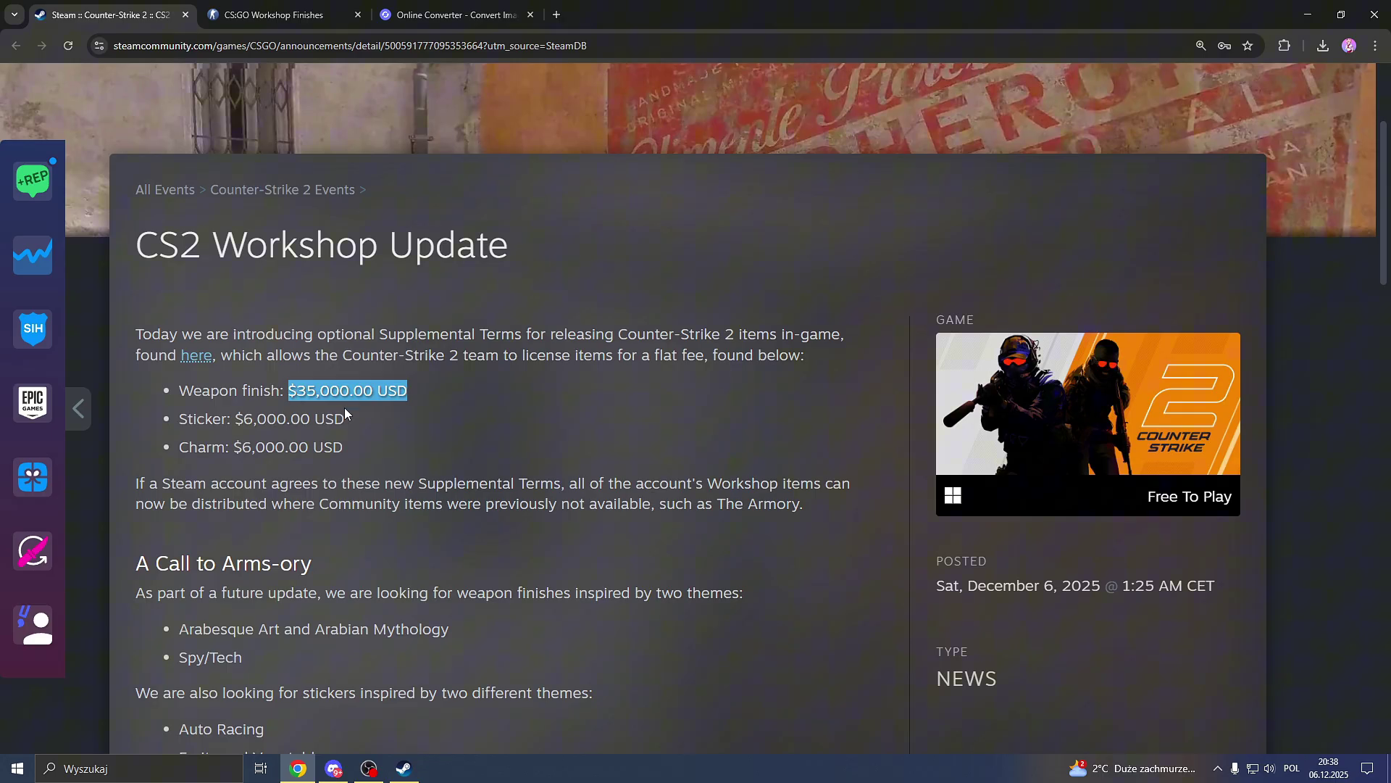
left_click(363, 406)
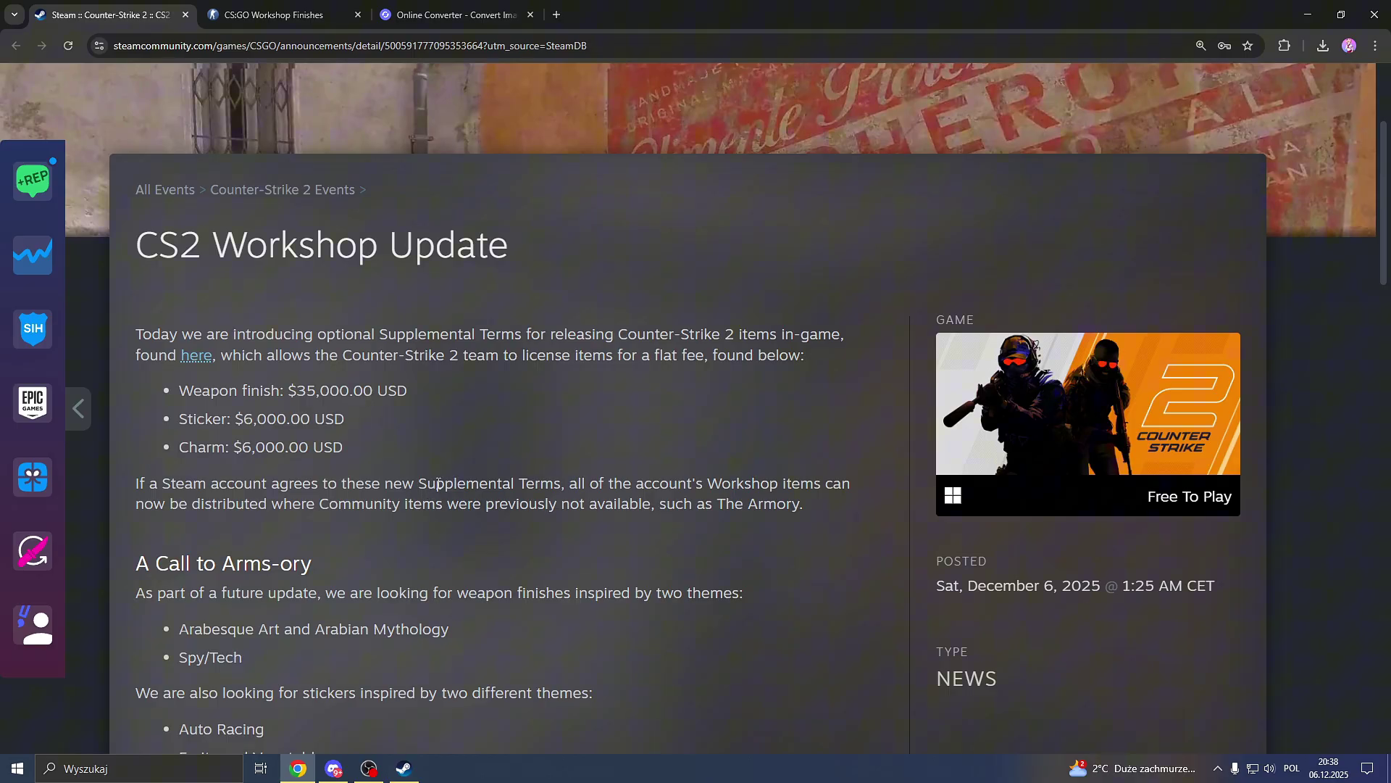
left_click(411, 777)
mouse_move(134, 39)
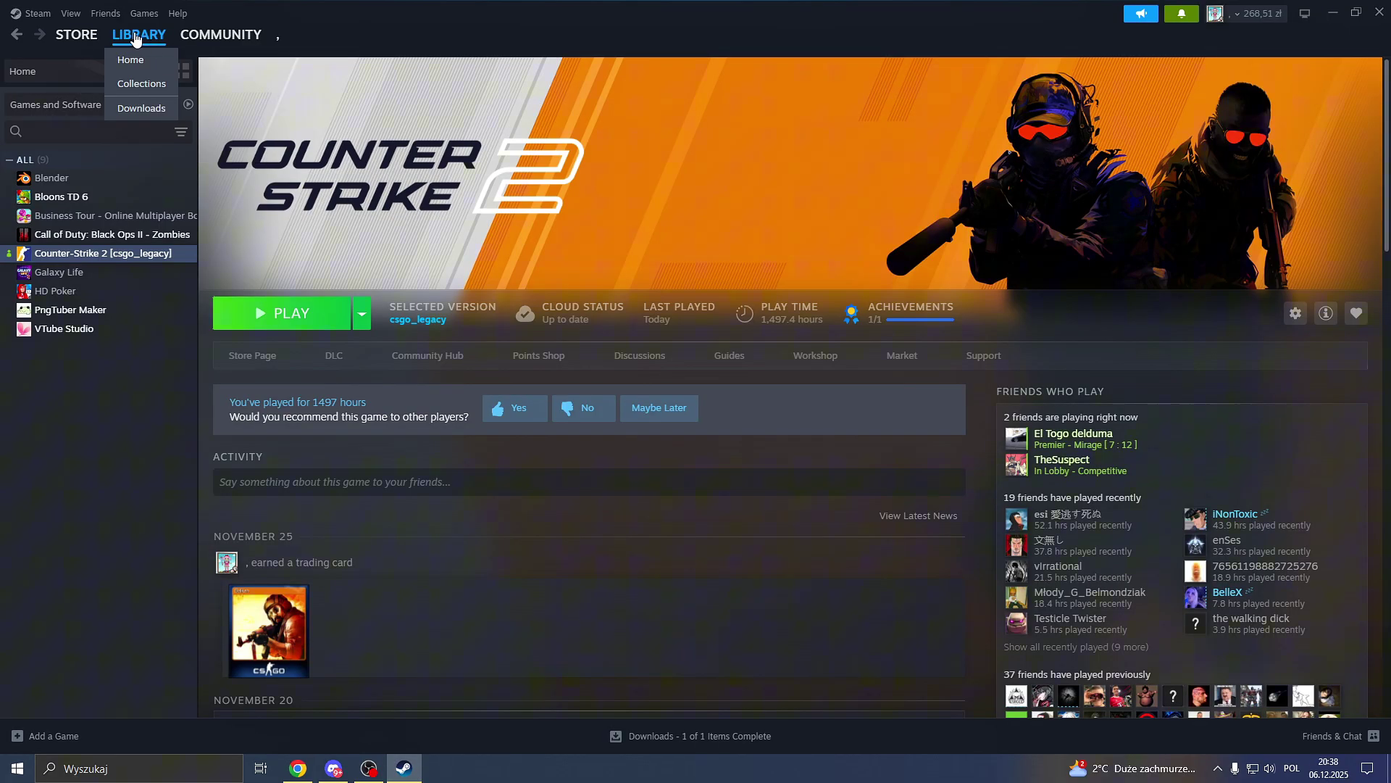
right_click(124, 254)
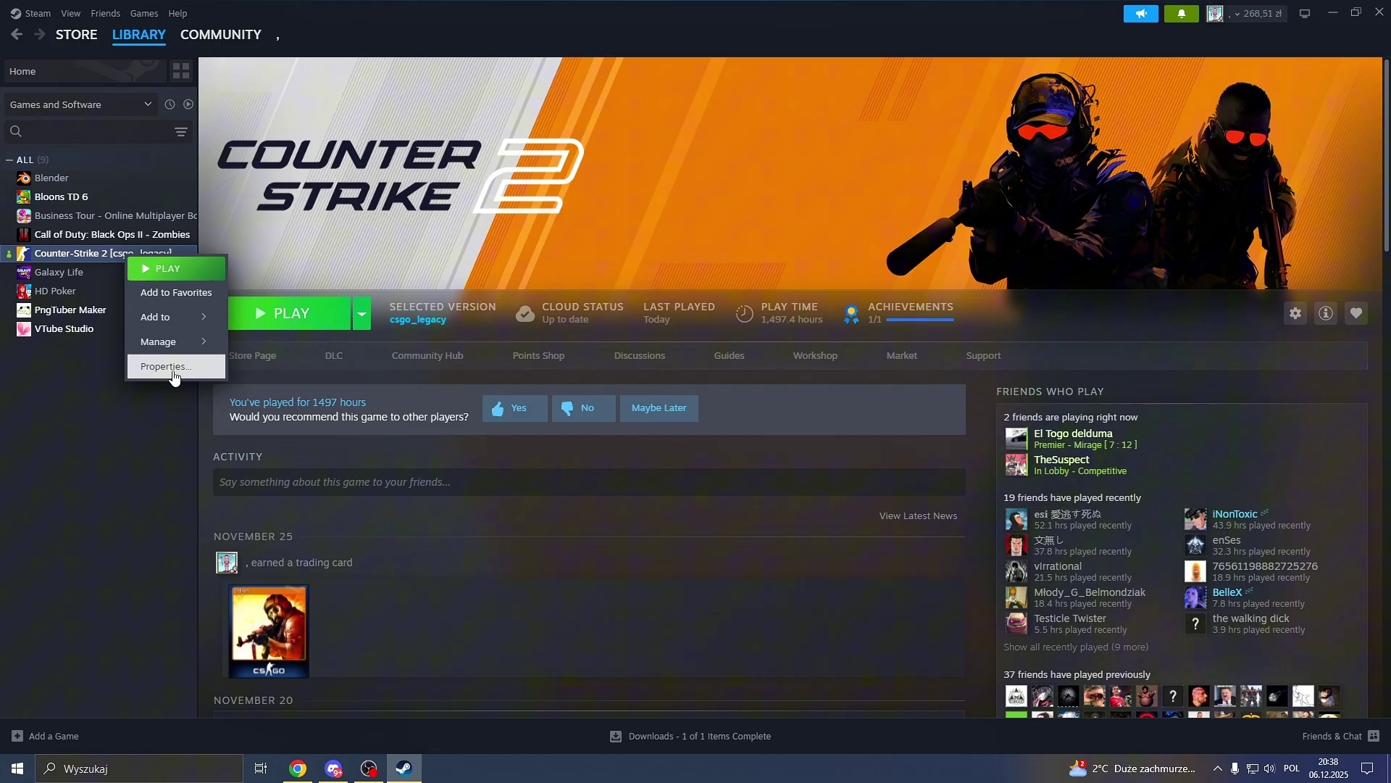
left_click(172, 368)
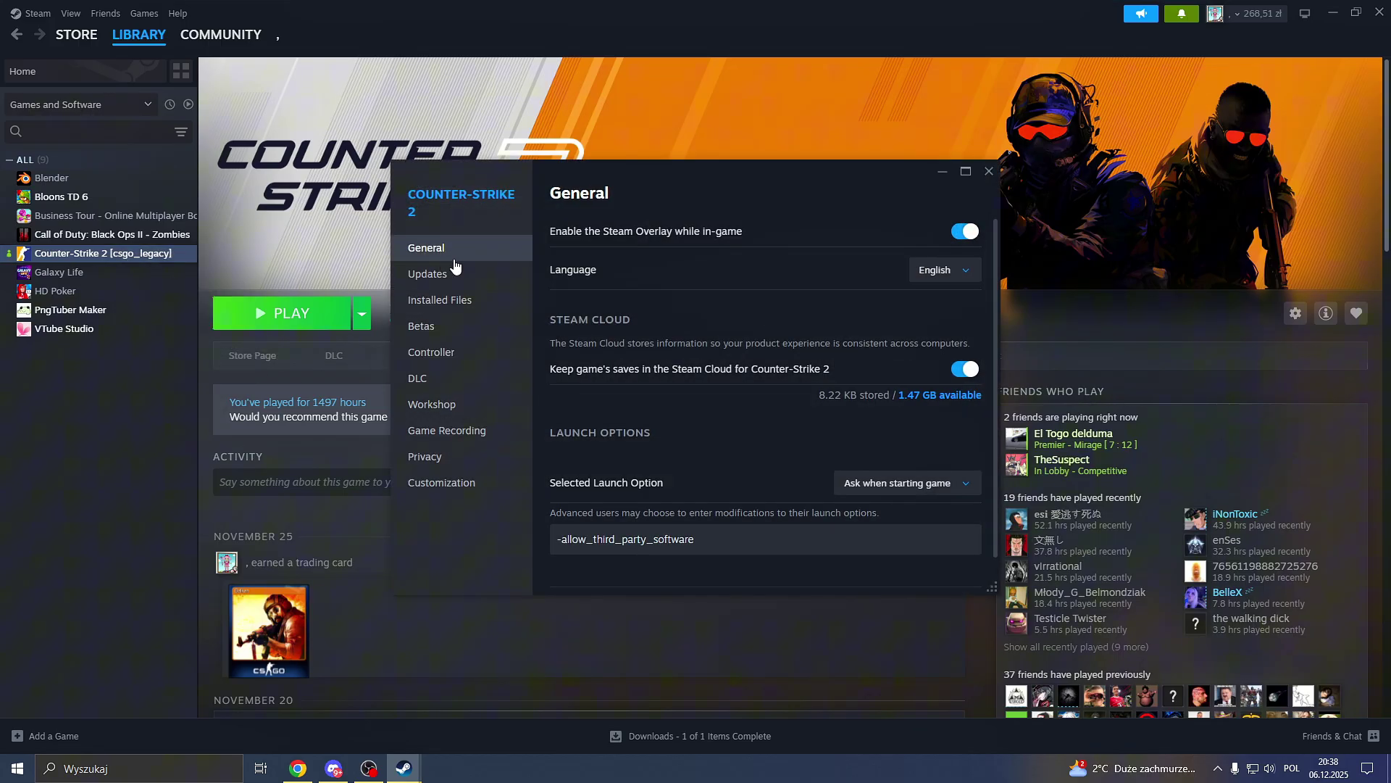
Step: Leave launch options unchanged and tick Install for the Counter-Strike 2 Workshop Tools DLC
left_click(898, 485)
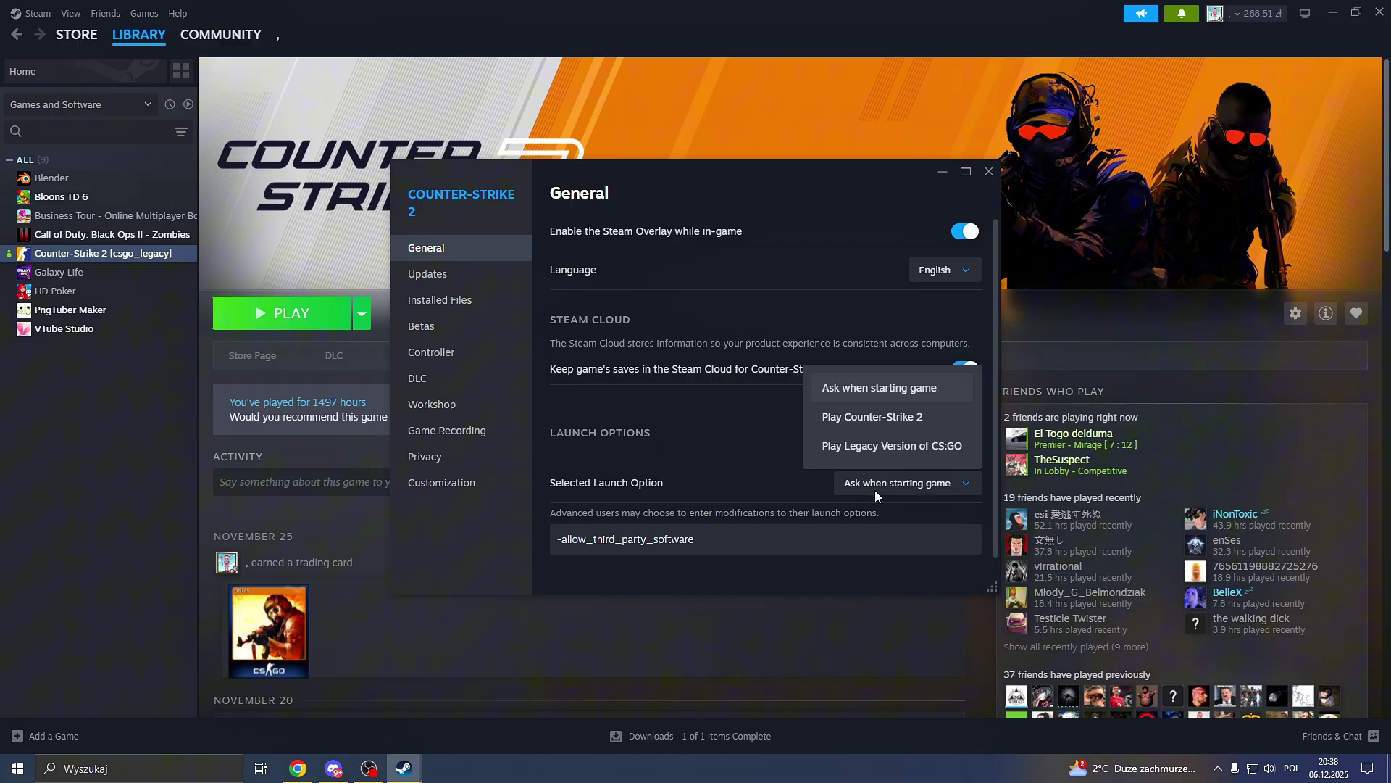
left_click(877, 390)
left_click(434, 379)
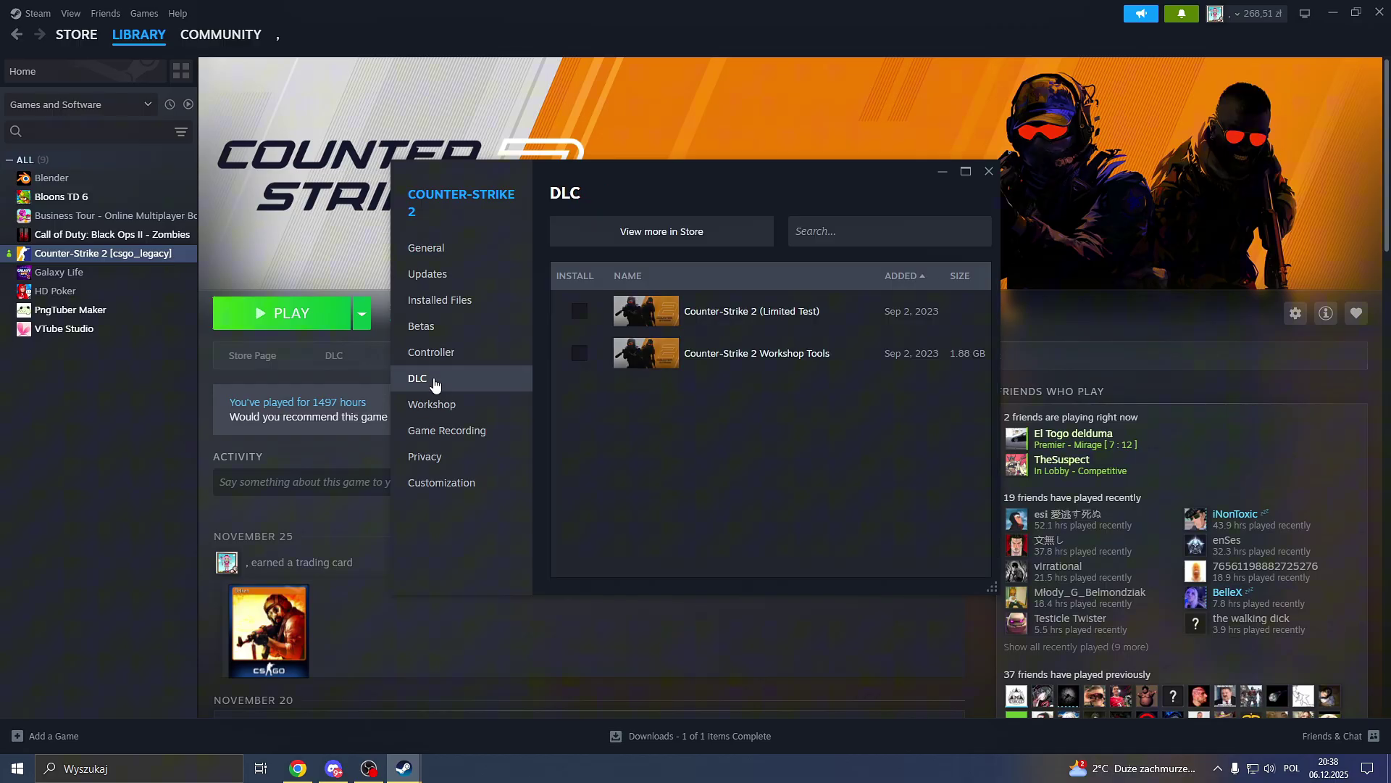
left_click(580, 353)
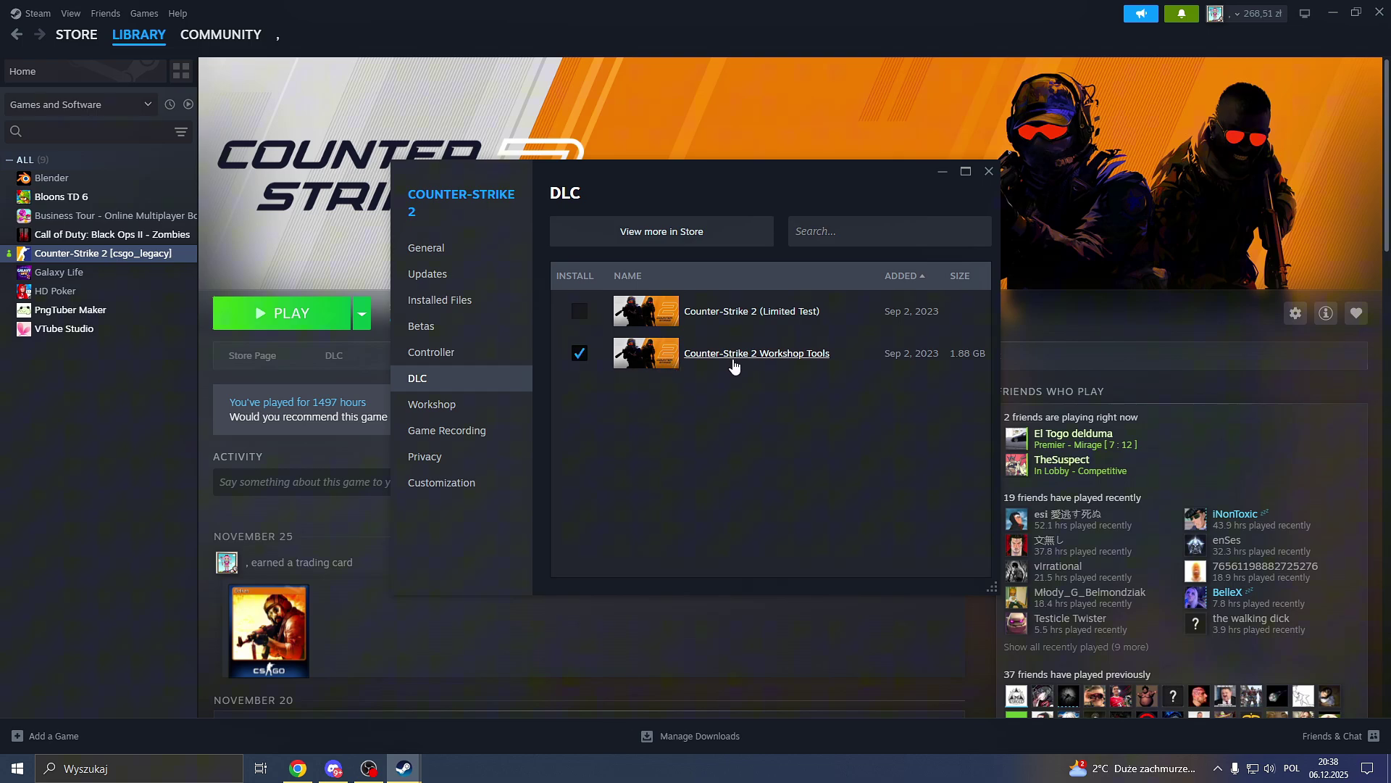
left_click(830, 231)
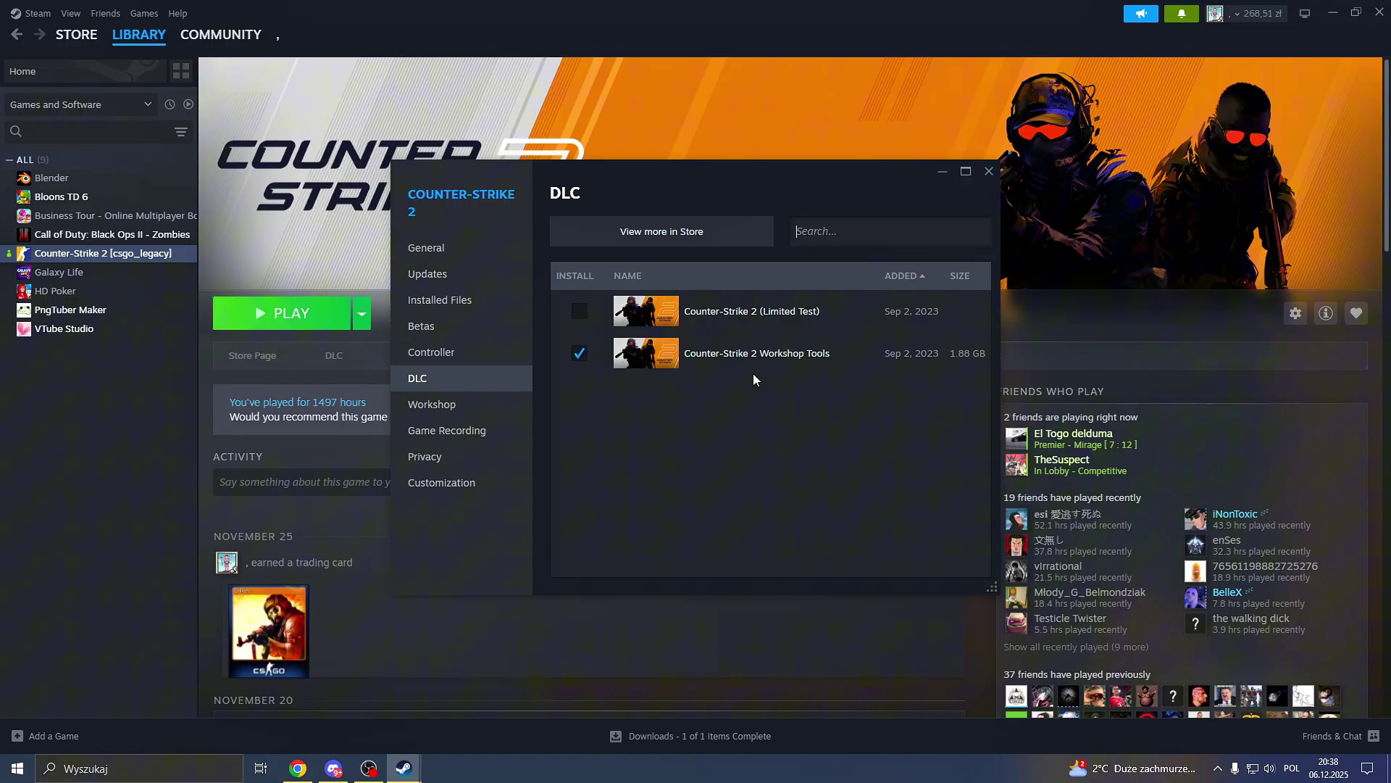
Step: Play Counter-Strike 2 with the Workshop Tools option and launch the Workshop Item Tools
left_click(189, 381)
left_click(288, 321)
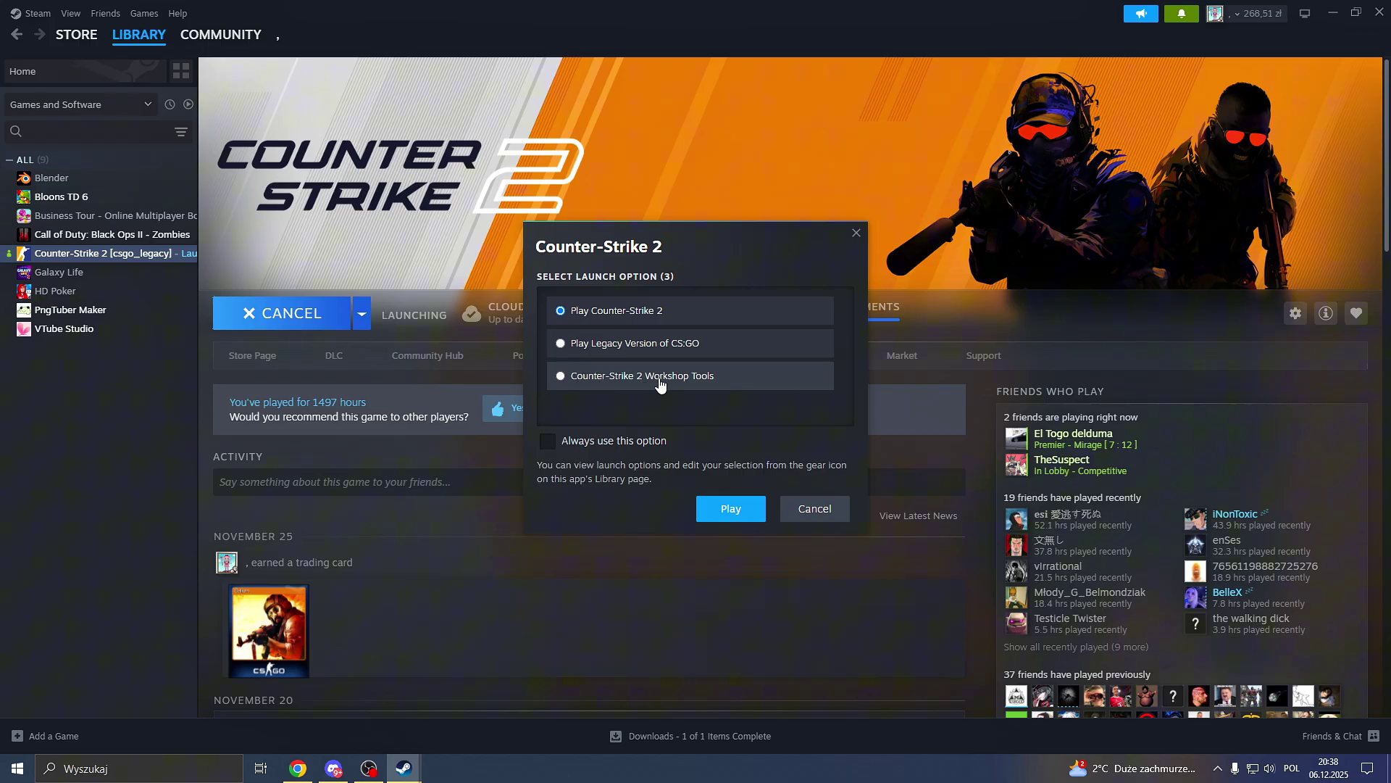
left_click(659, 384)
left_click(730, 511)
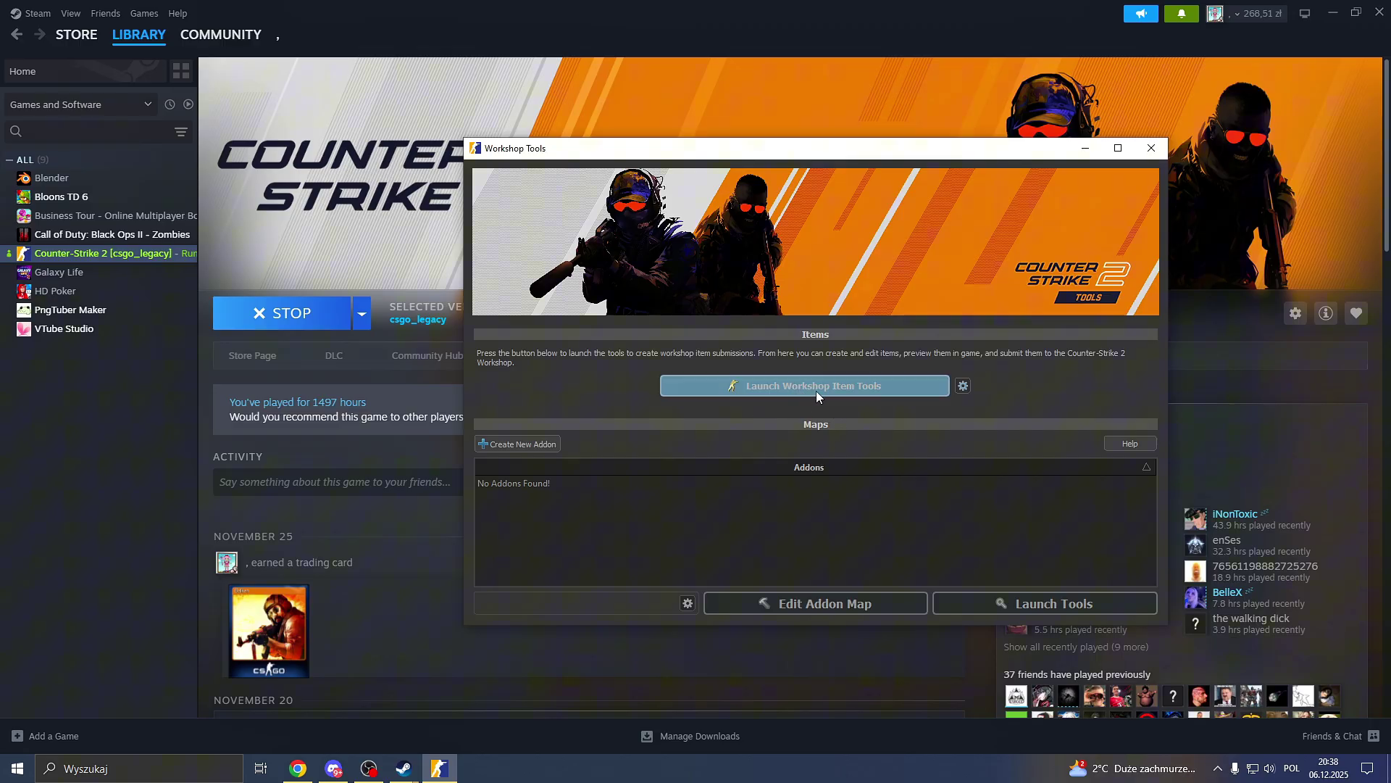
left_click(817, 392)
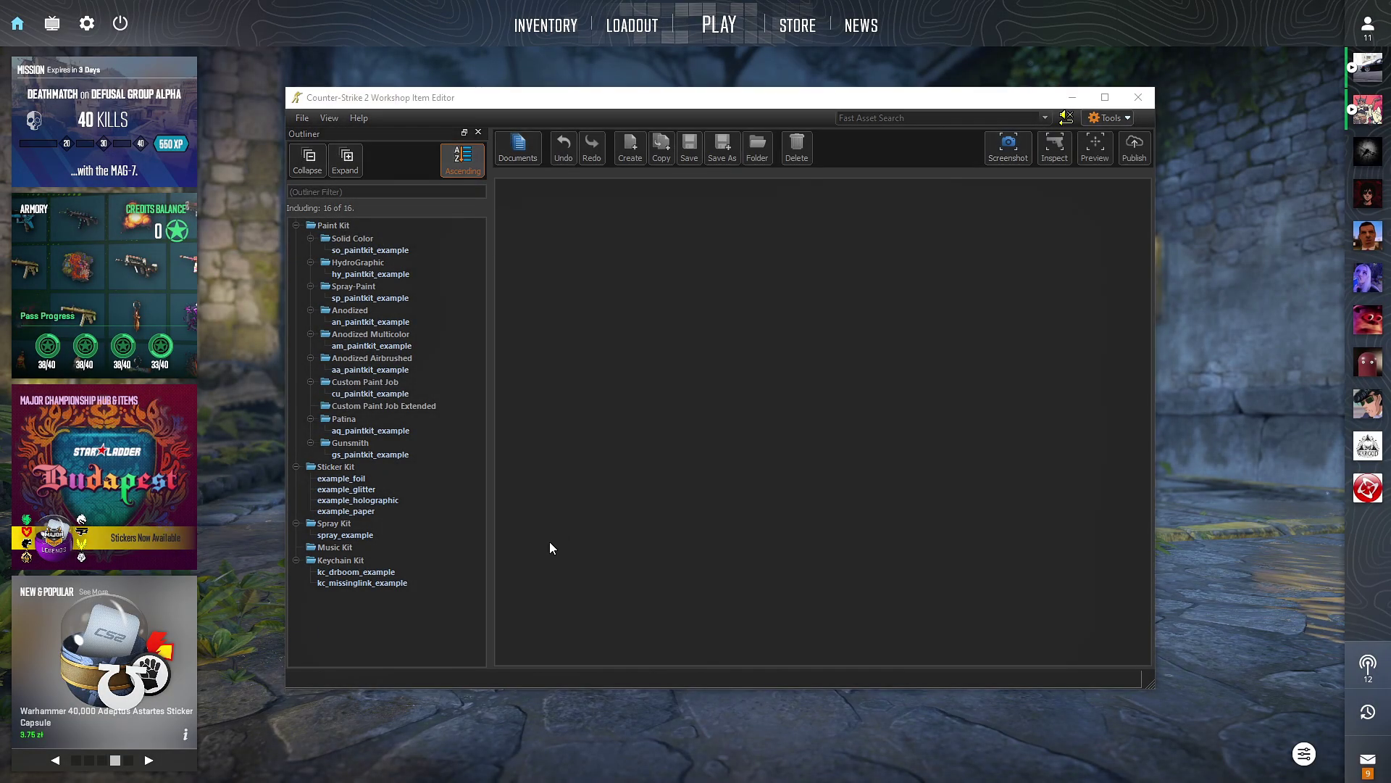
Step: Scroll the CS:GO Workshop Finishes page through Finish Styles down to Anodized Multicolored
key("super")
left_click(298, 768)
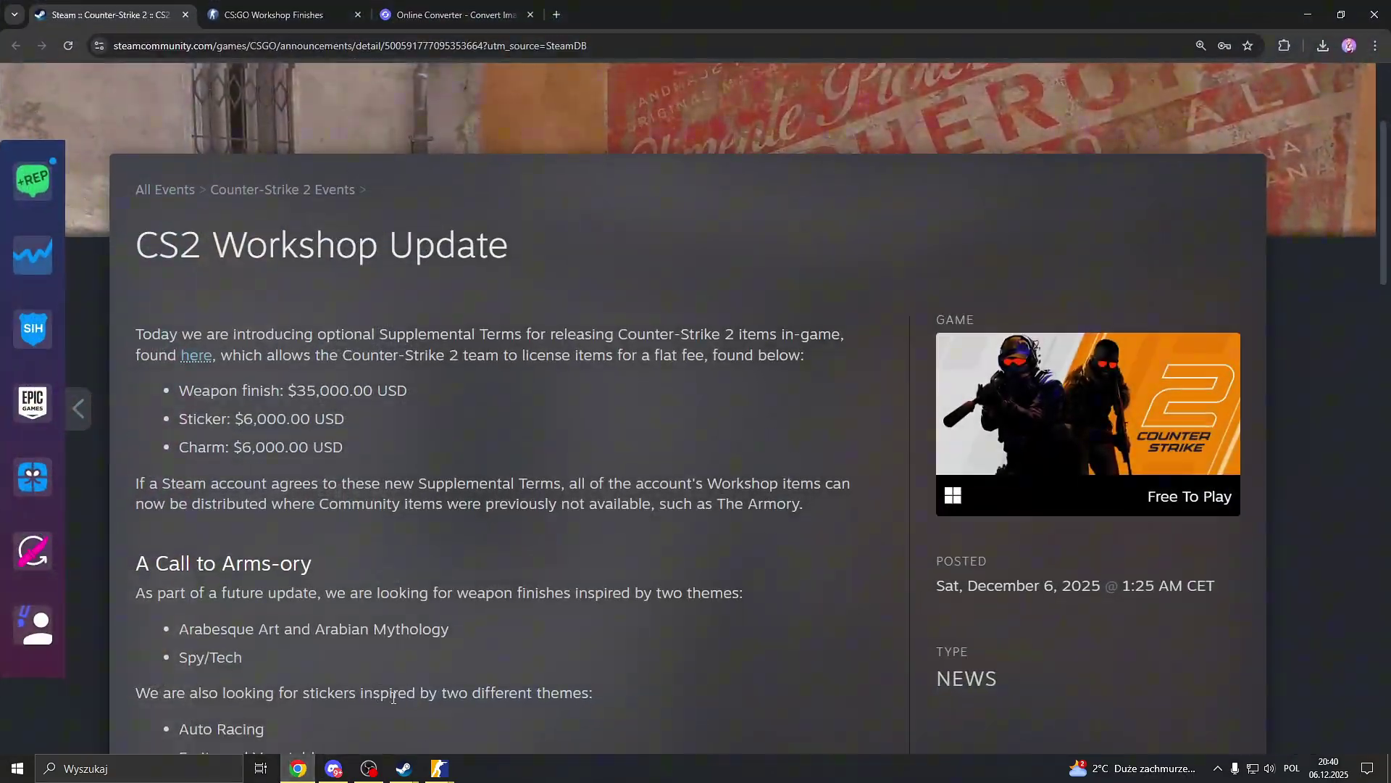
left_click(293, 17)
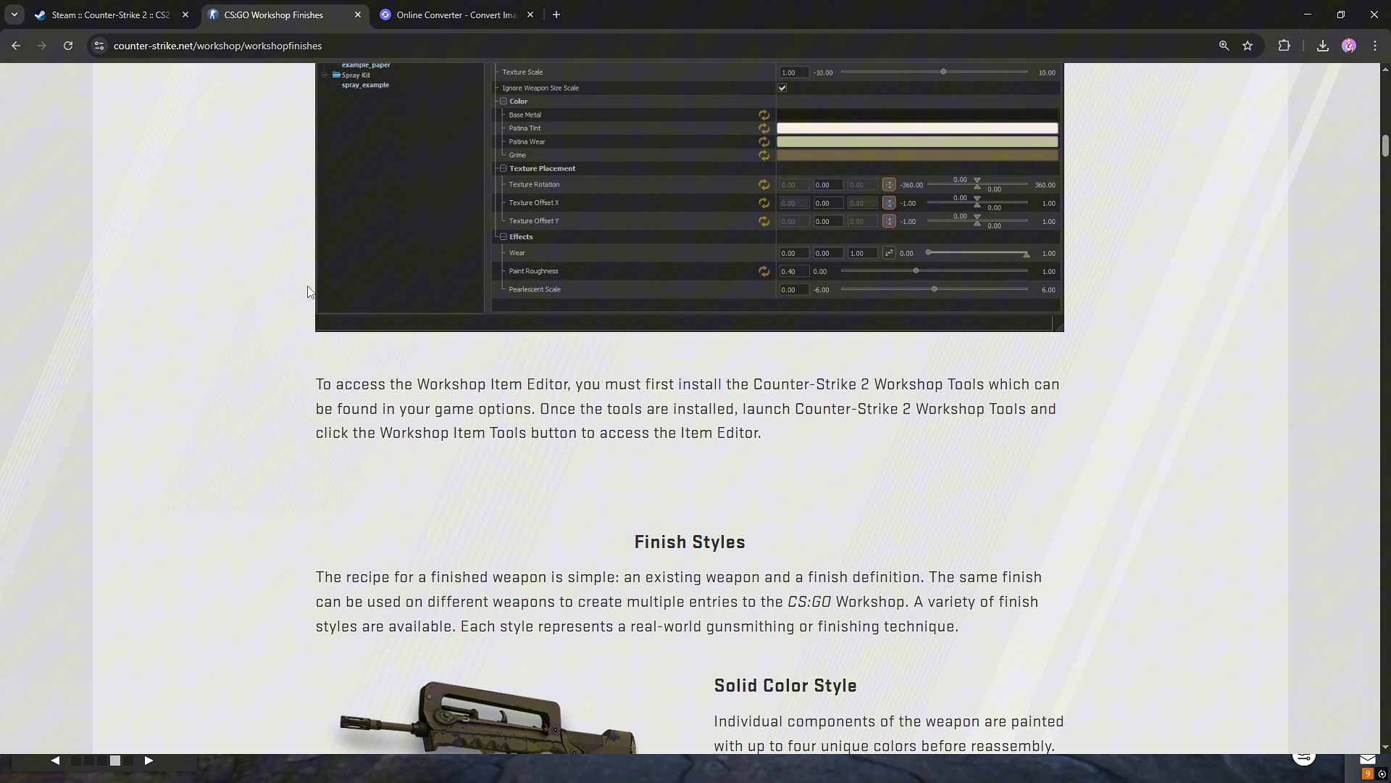
scroll(330, 333, "down", 3)
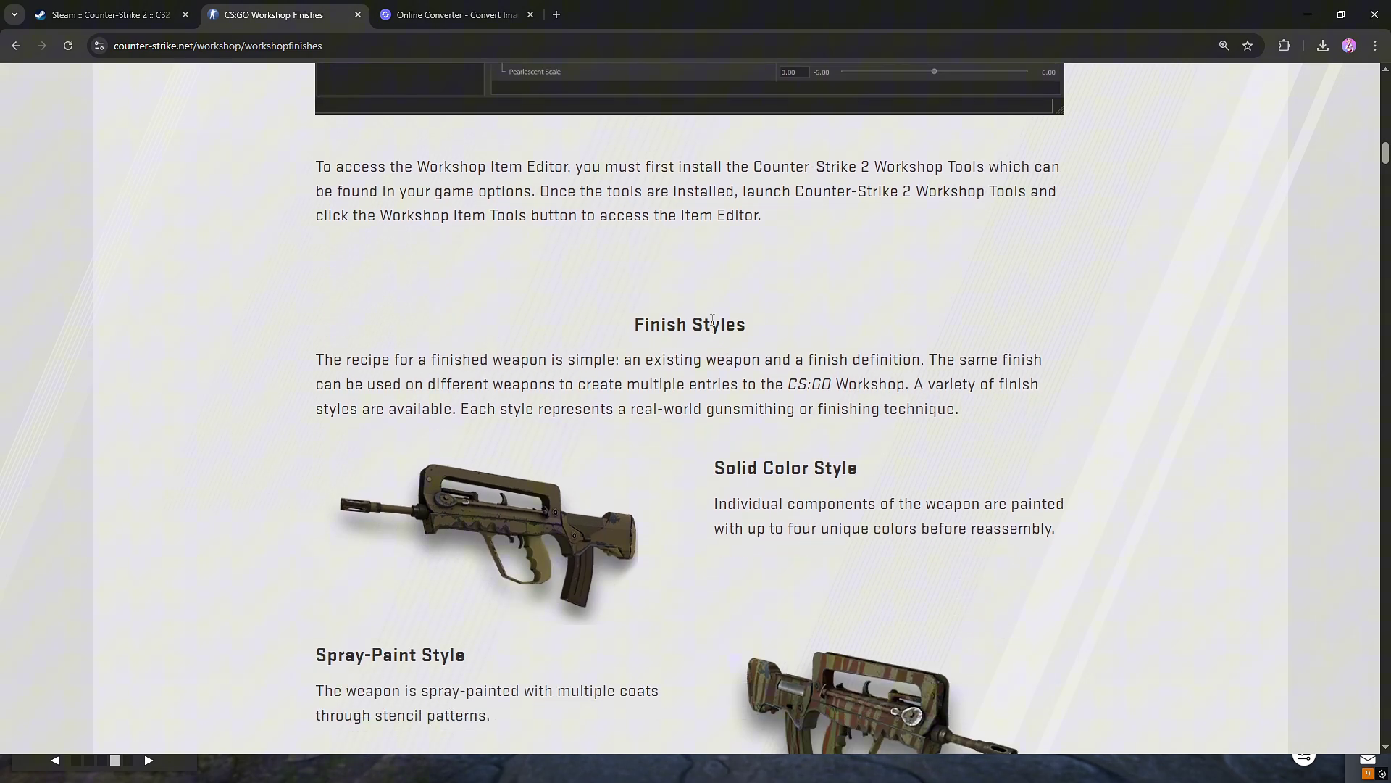
scroll(712, 319, "down", 1)
scroll(607, 428, "down", 5)
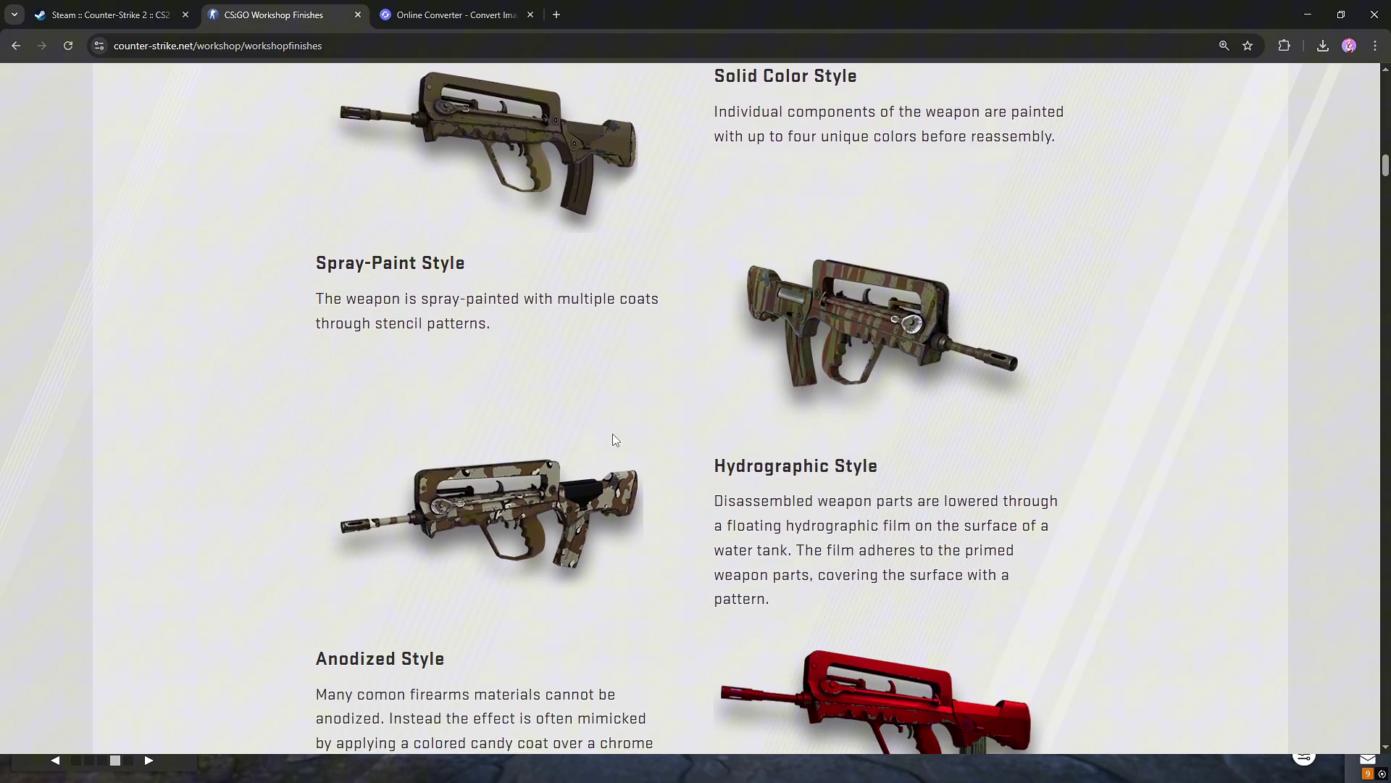
scroll(607, 432, "down", 9)
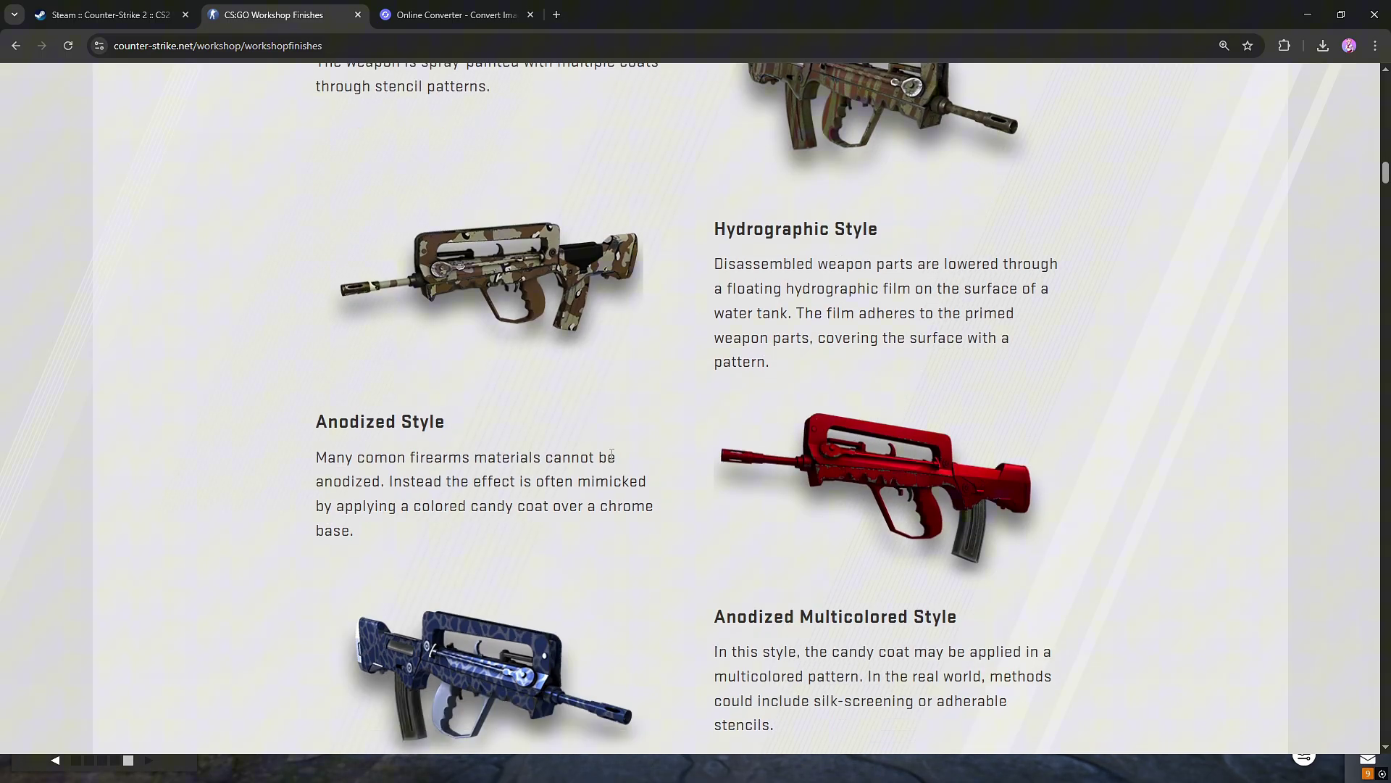
scroll(1140, 185, "down", 3)
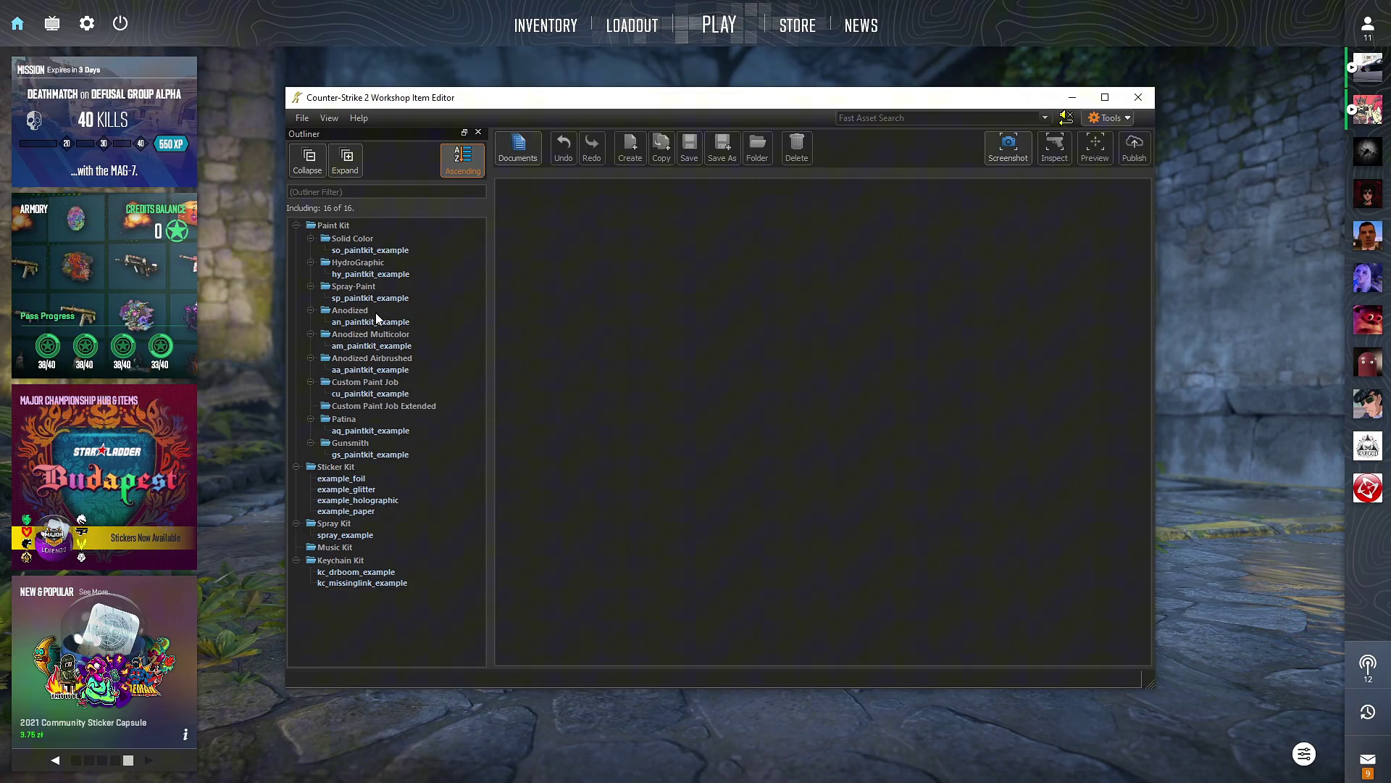
Step: Open am_paintkit_example, keeping M4A1-S as the weapon and workshop_preview_dust2 as the preview map
left_click(386, 347)
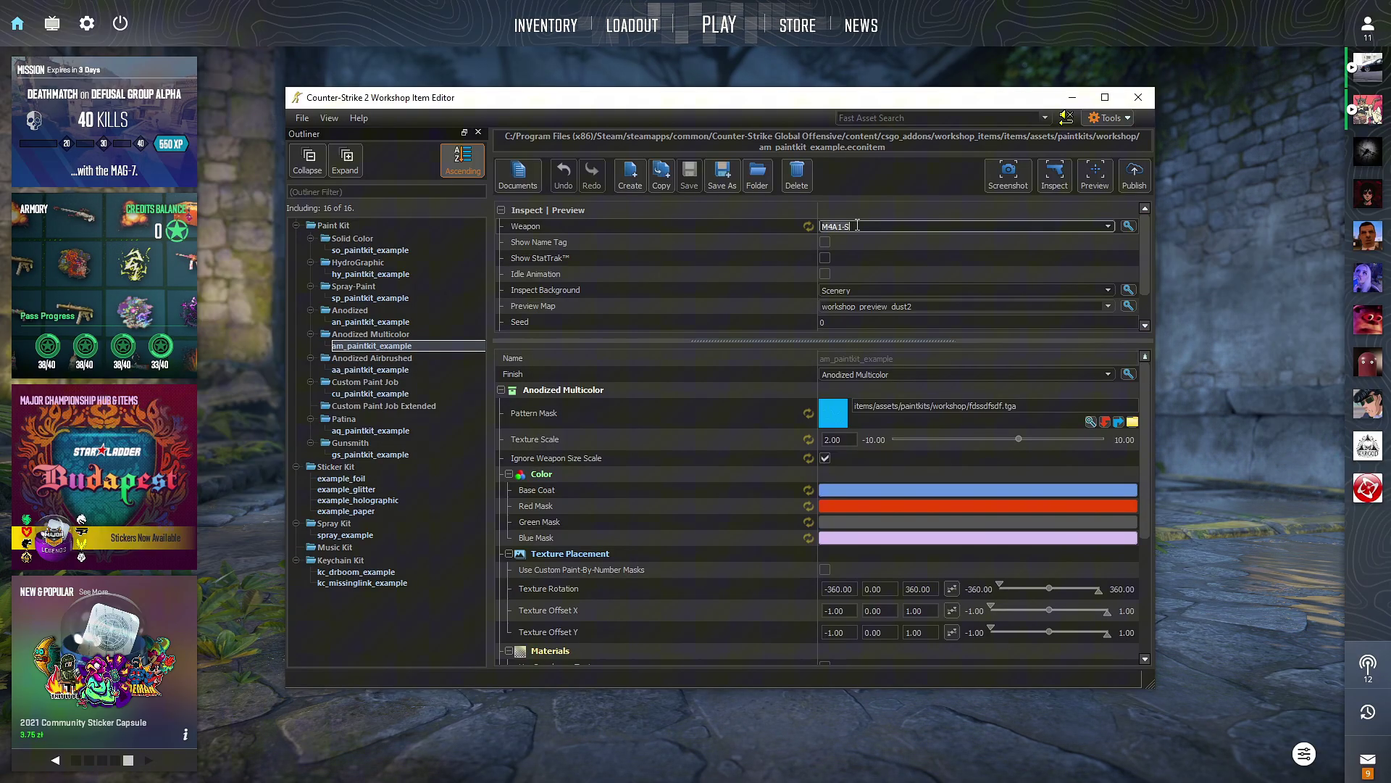
left_click(1107, 226)
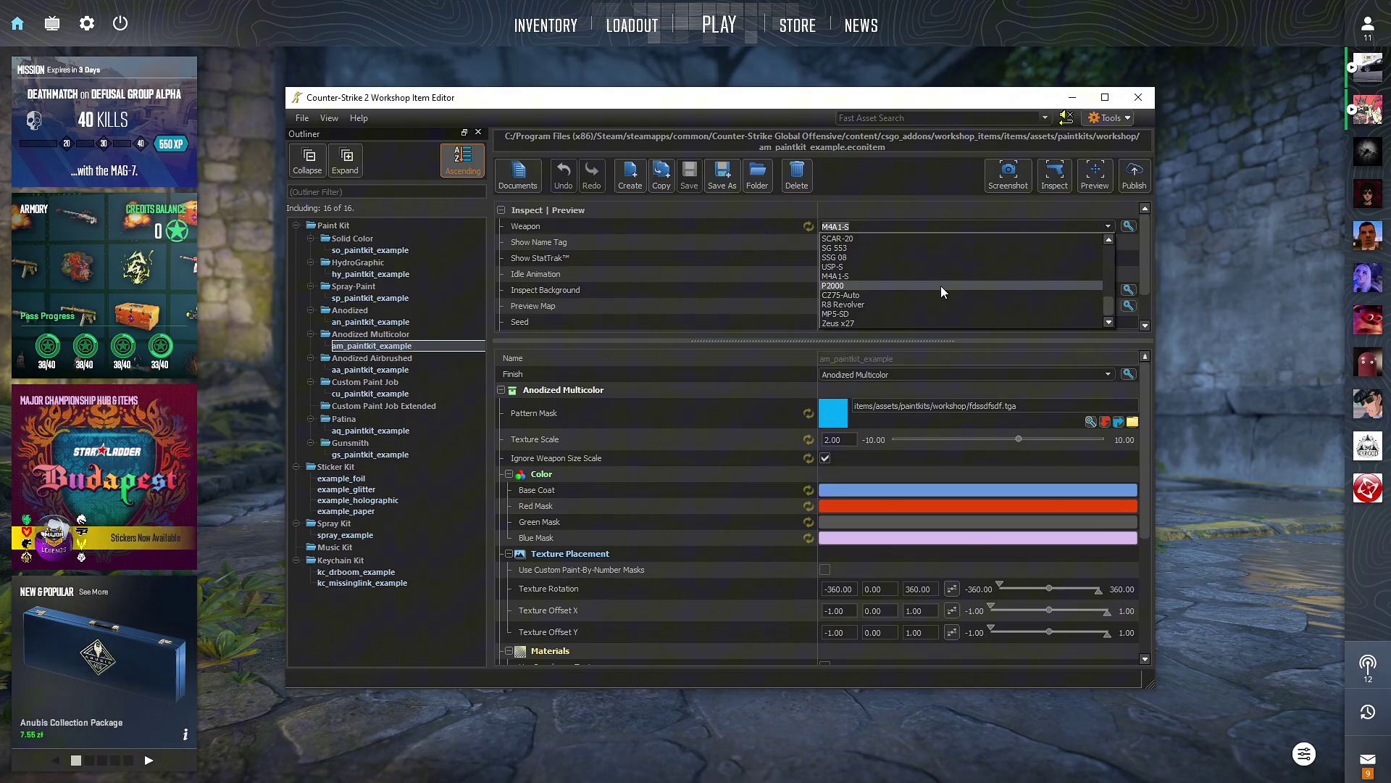
left_click(851, 273)
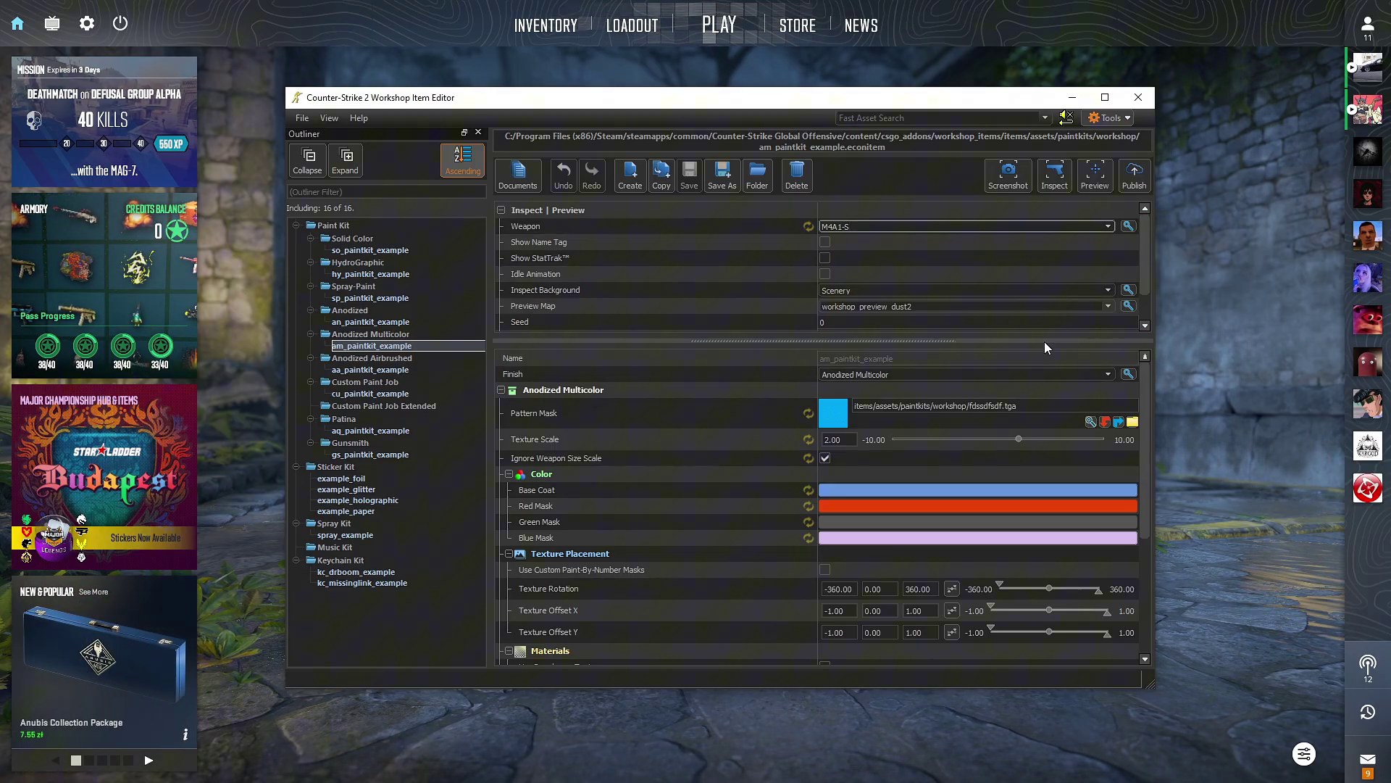
left_click(1106, 306)
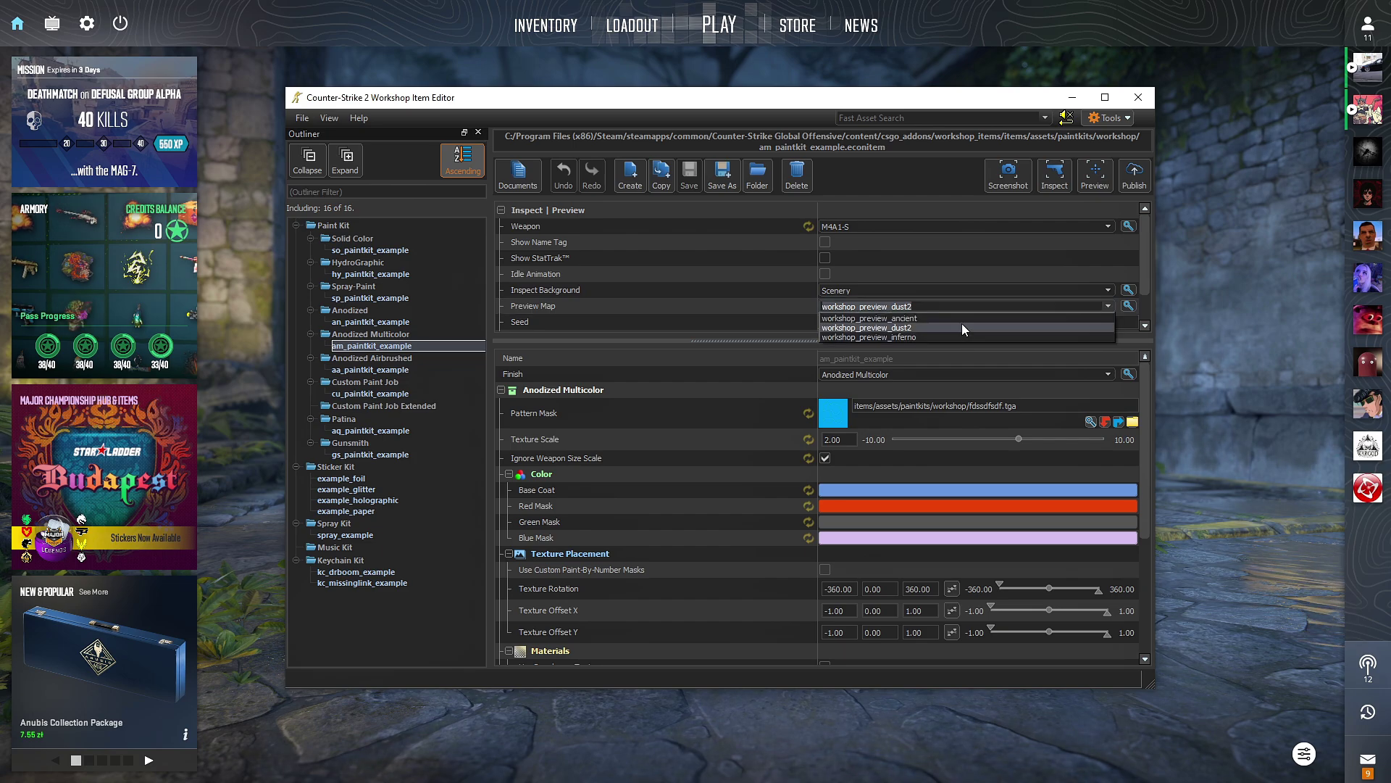
left_click(912, 327)
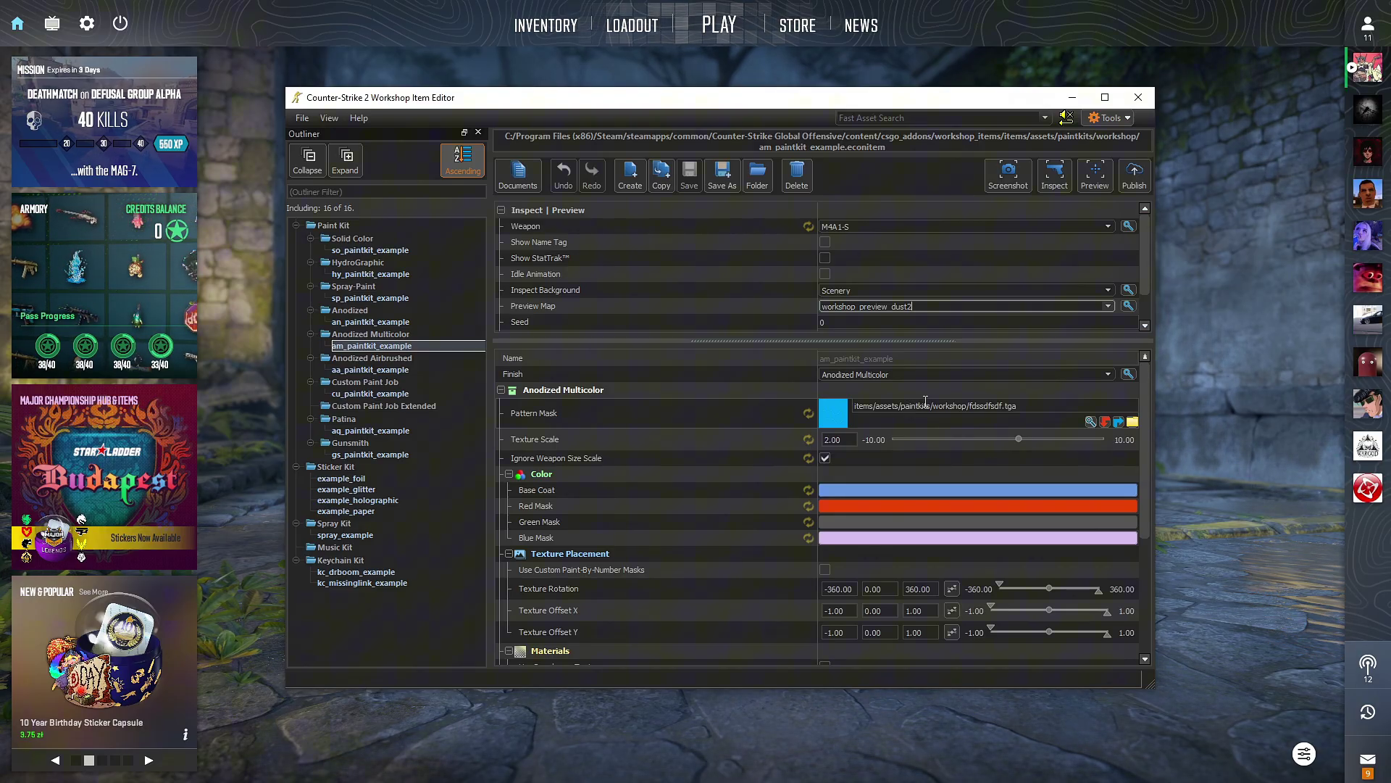
Step: Search for and launch Paint from the Start menu
key("super")
type("o")
key("BackSpace")
type("paint")
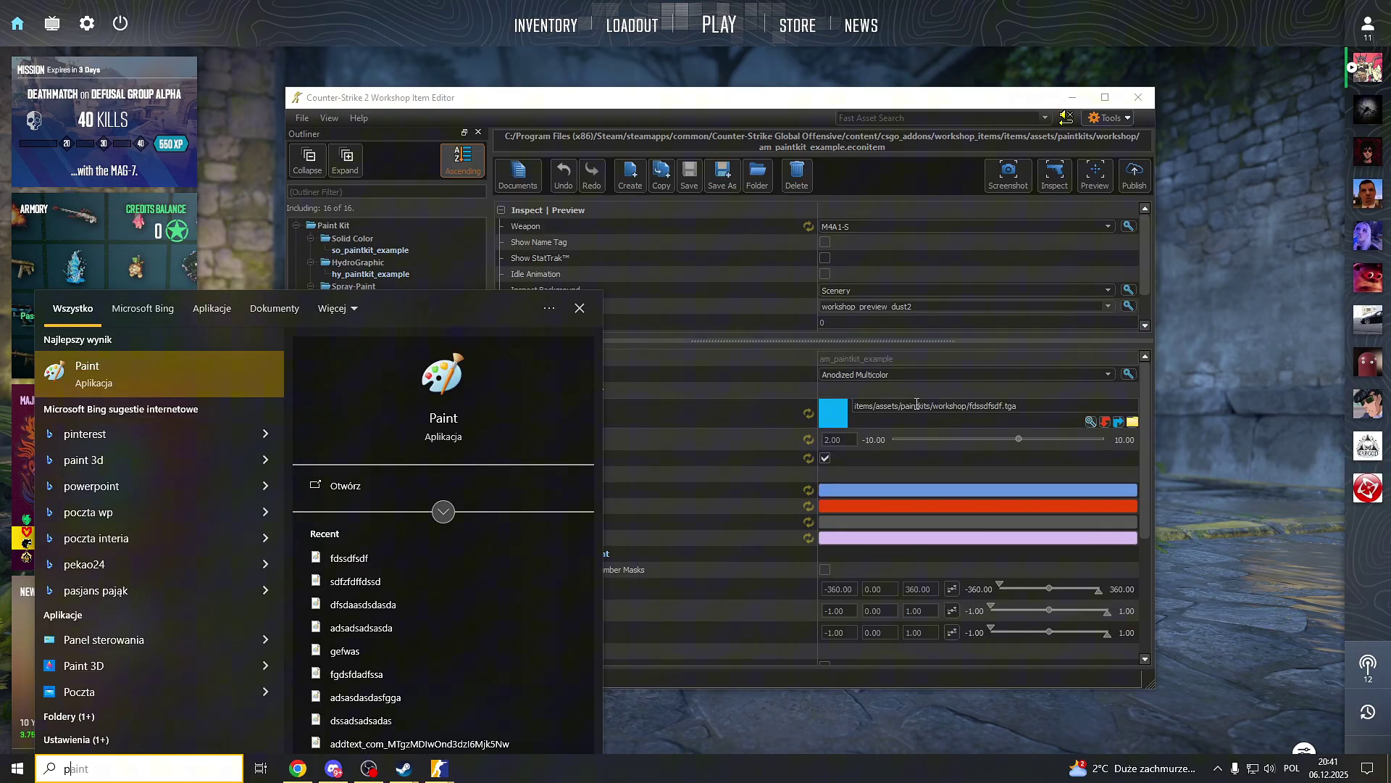
key("Return")
scroll(723, 348, "down", 2, "ctrl")
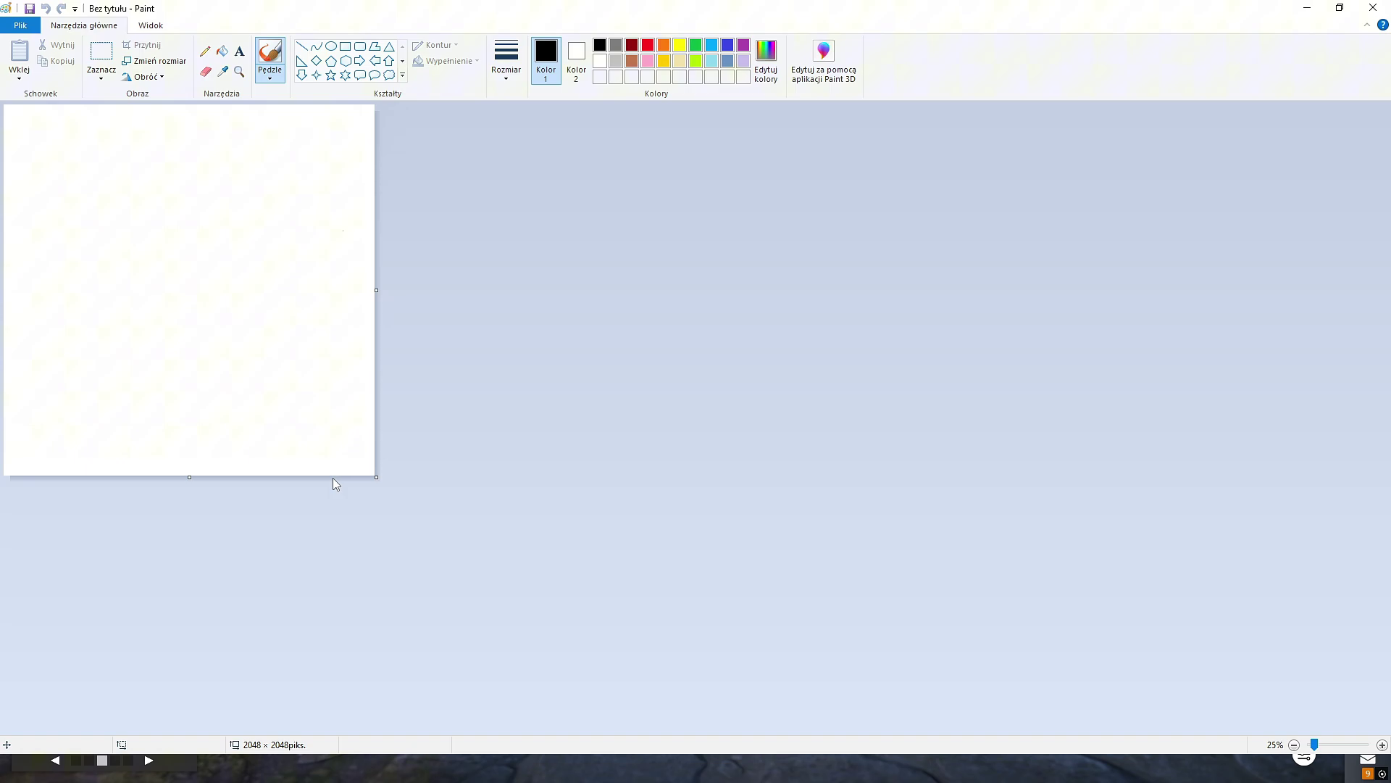
Step: Fill the canvas dark red, then scribble black and light-blue lines over it
left_click(222, 50)
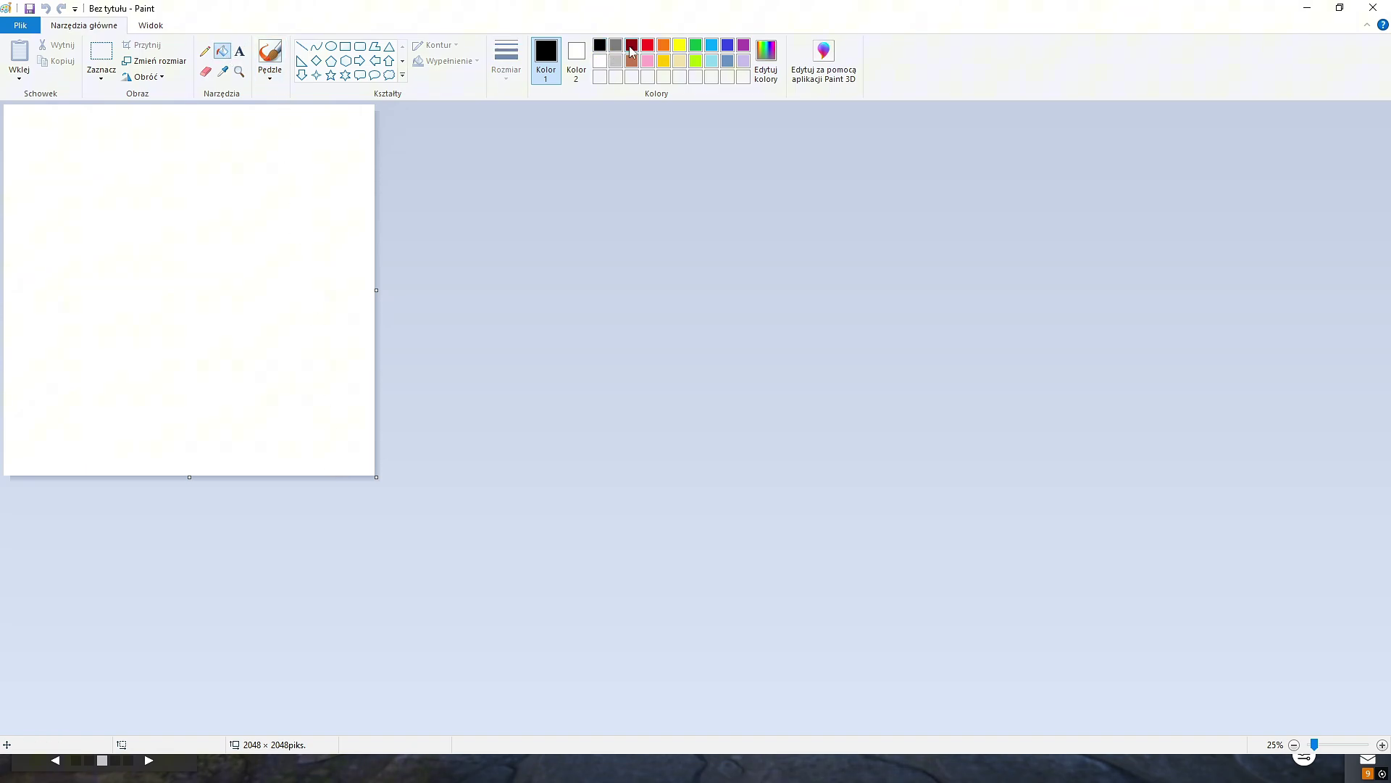
left_click(632, 46)
left_click(196, 224)
left_click(206, 71)
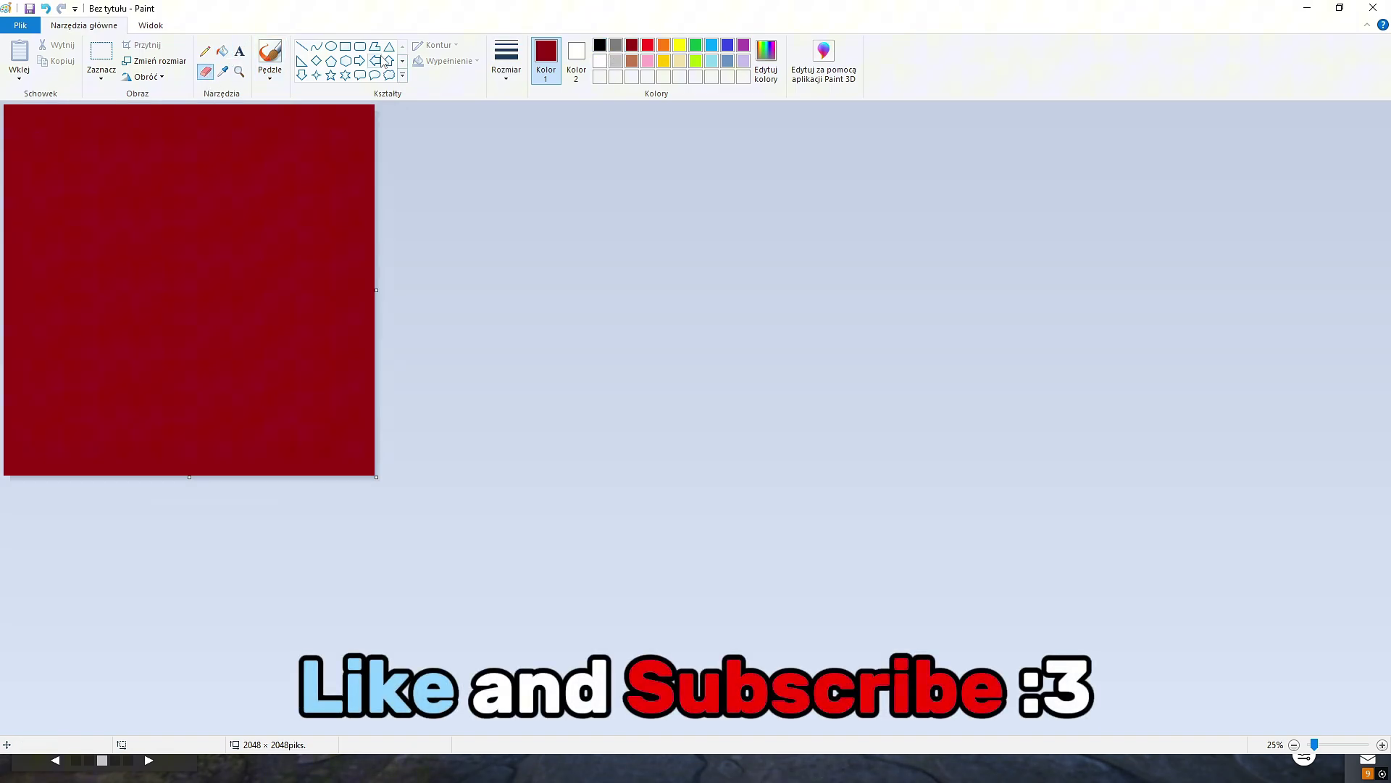
left_click(577, 58)
left_click(600, 45)
mouse_move(51, 120)
left_mouse_down()
mouse_move(7, 145)
mouse_move(203, 109)
mouse_move(176, 166)
mouse_move(379, 249)
mouse_move(183, 503)
mouse_move(290, 363)
left_mouse_up()
left_click(712, 45)
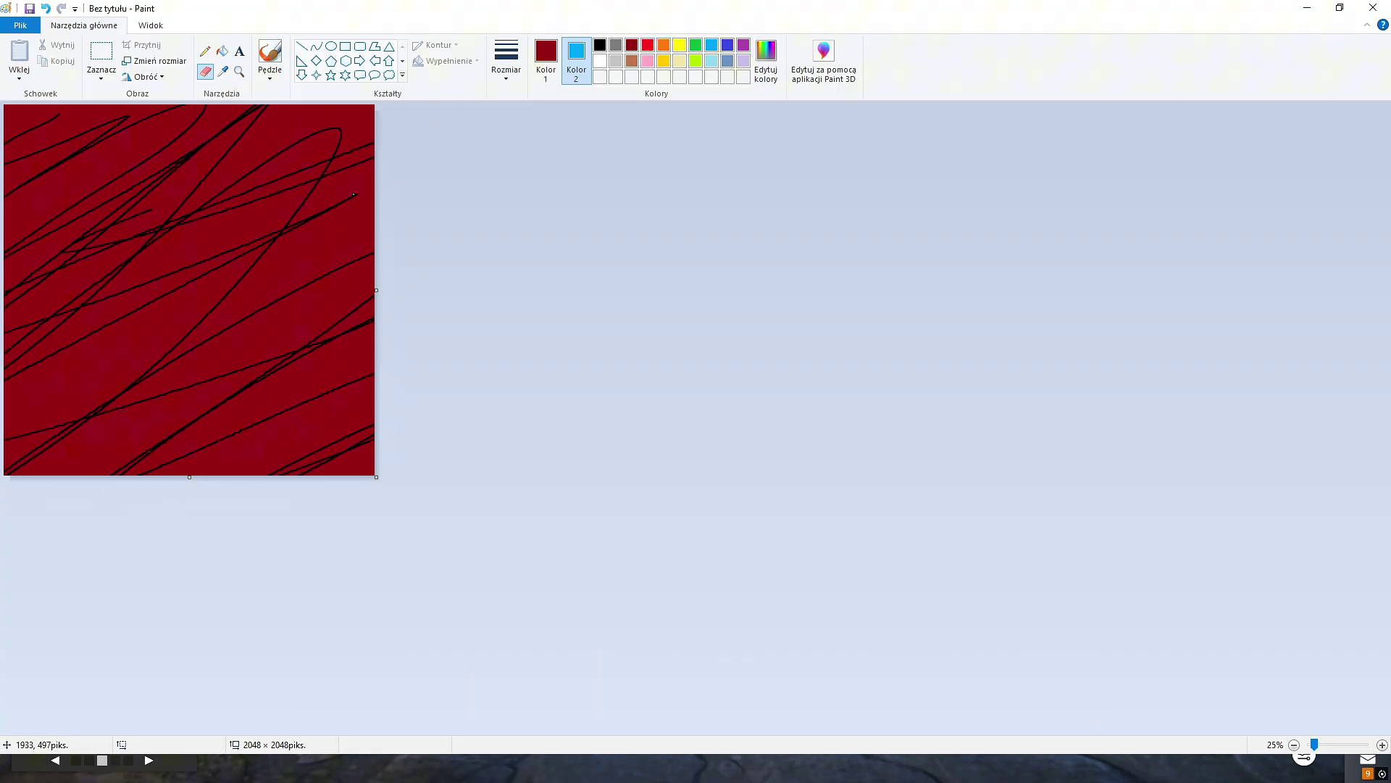
mouse_move(288, 133)
left_mouse_down()
mouse_move(185, 109)
mouse_move(80, 116)
mouse_move(81, 471)
mouse_move(338, 459)
left_mouse_up()
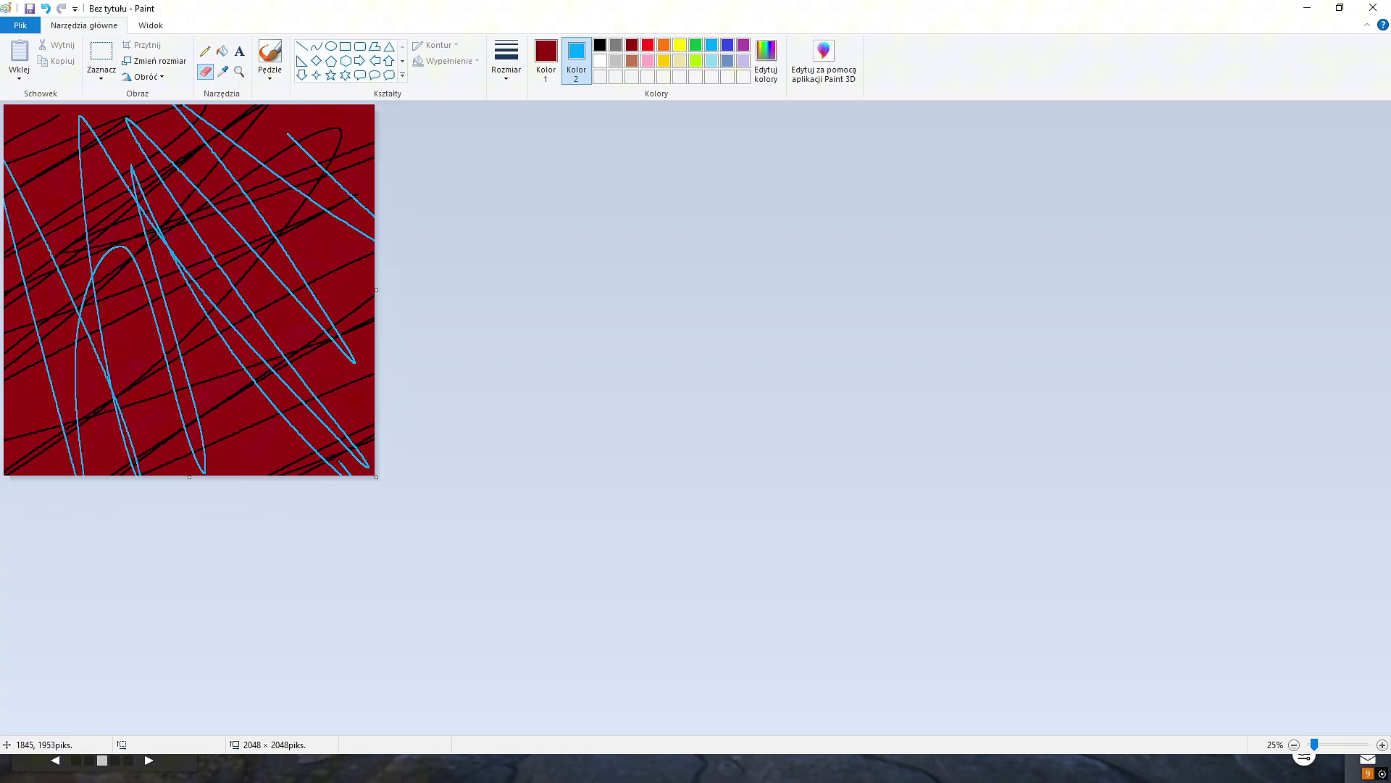
Step: Save the image as a PNG named 'dssdsdss'
left_click(20, 25)
left_click(119, 146)
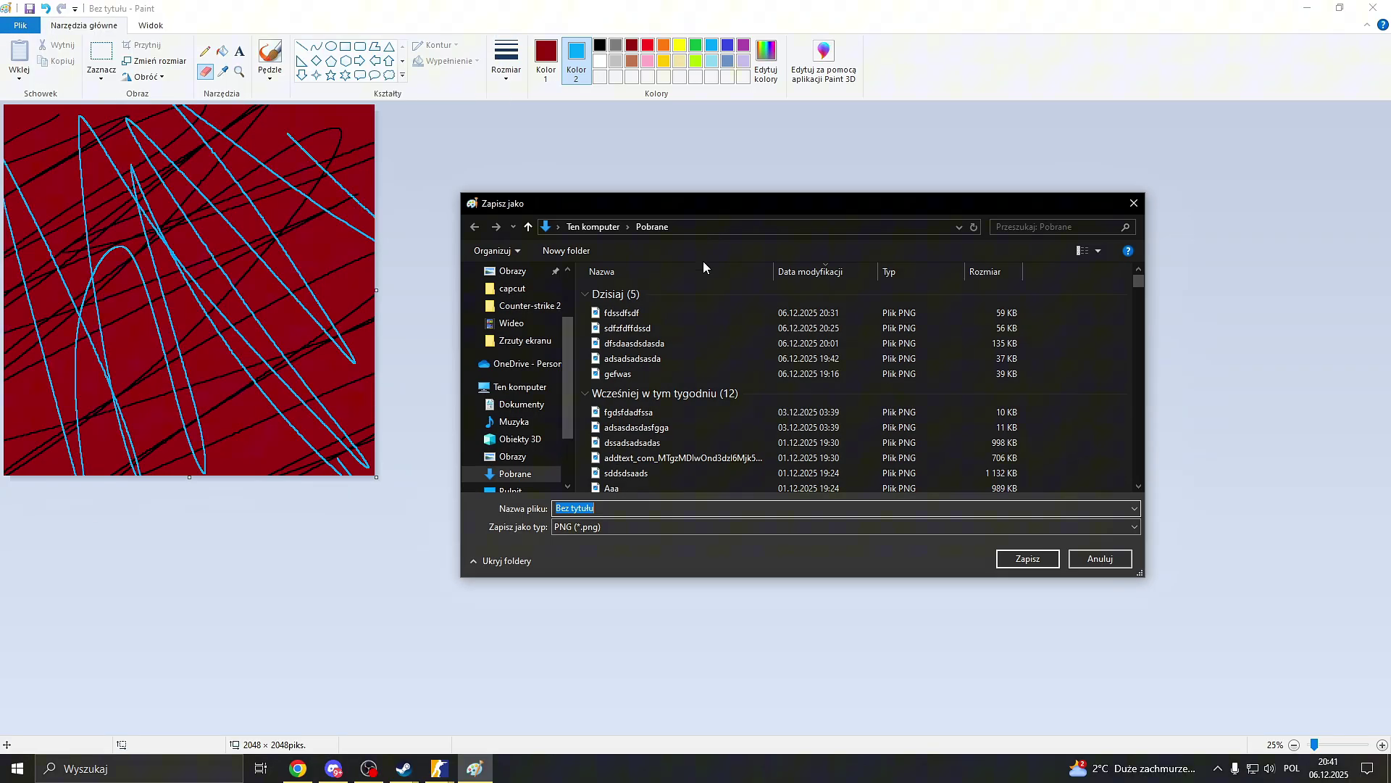
type("dssdsdsss")
left_click(1046, 565)
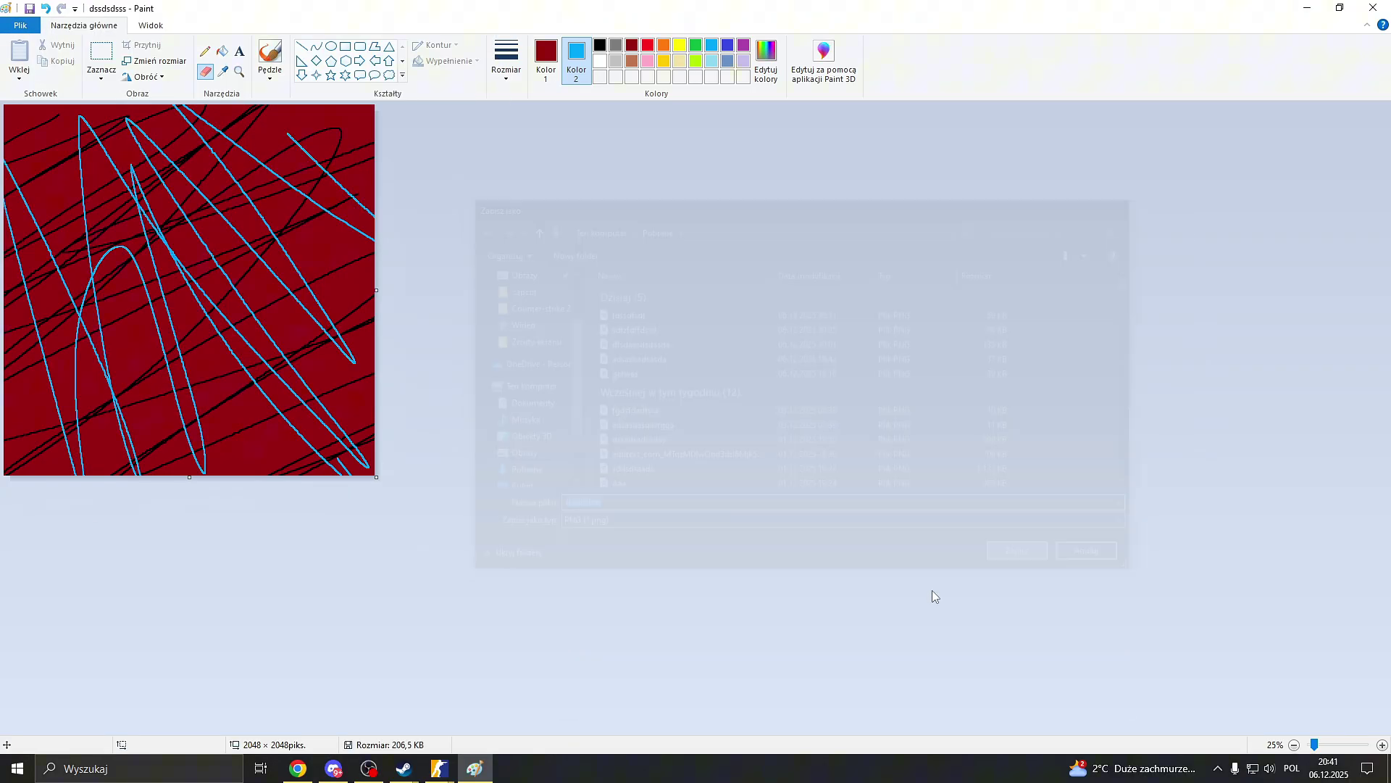
left_click(304, 779)
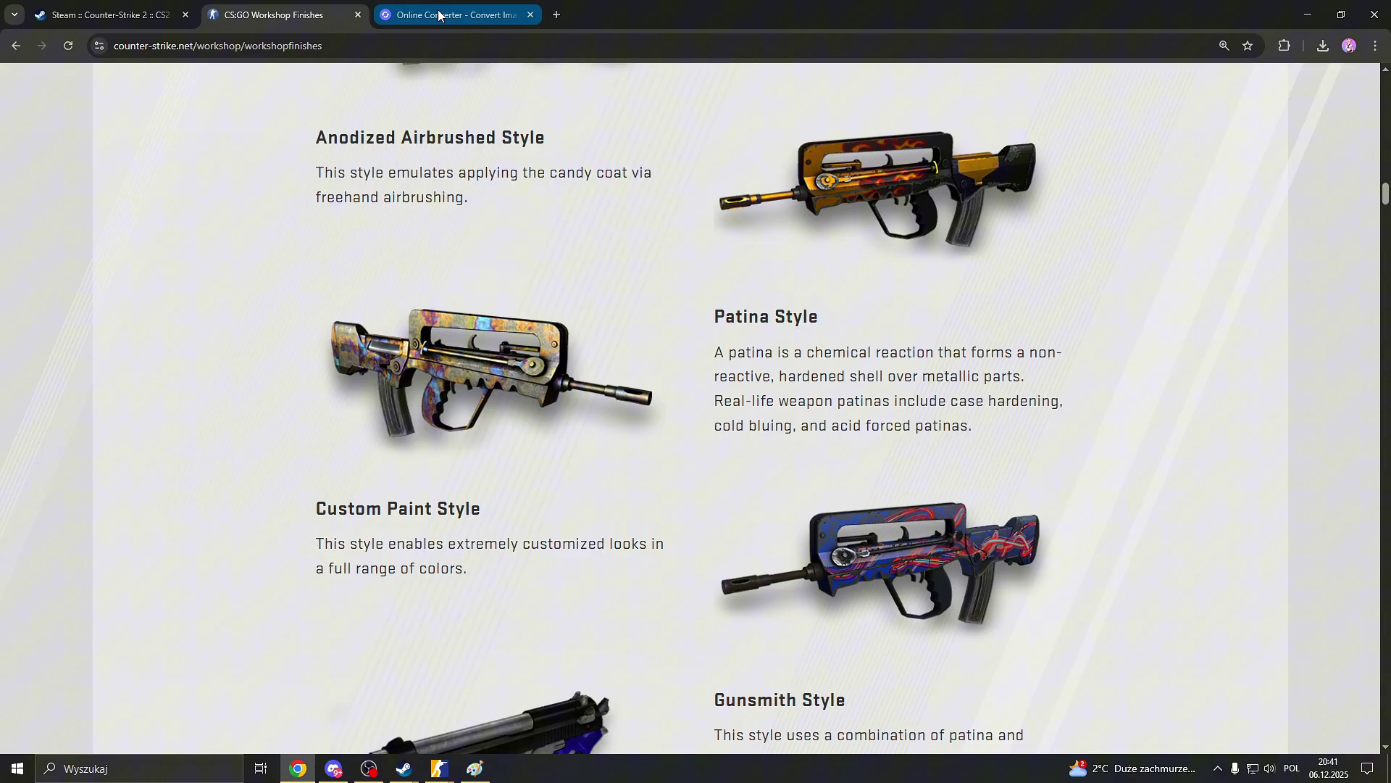
Step: Upload the scribble PNG to FreeConvert, convert it to TGA and download the result
left_click(439, 16)
left_click(68, 46)
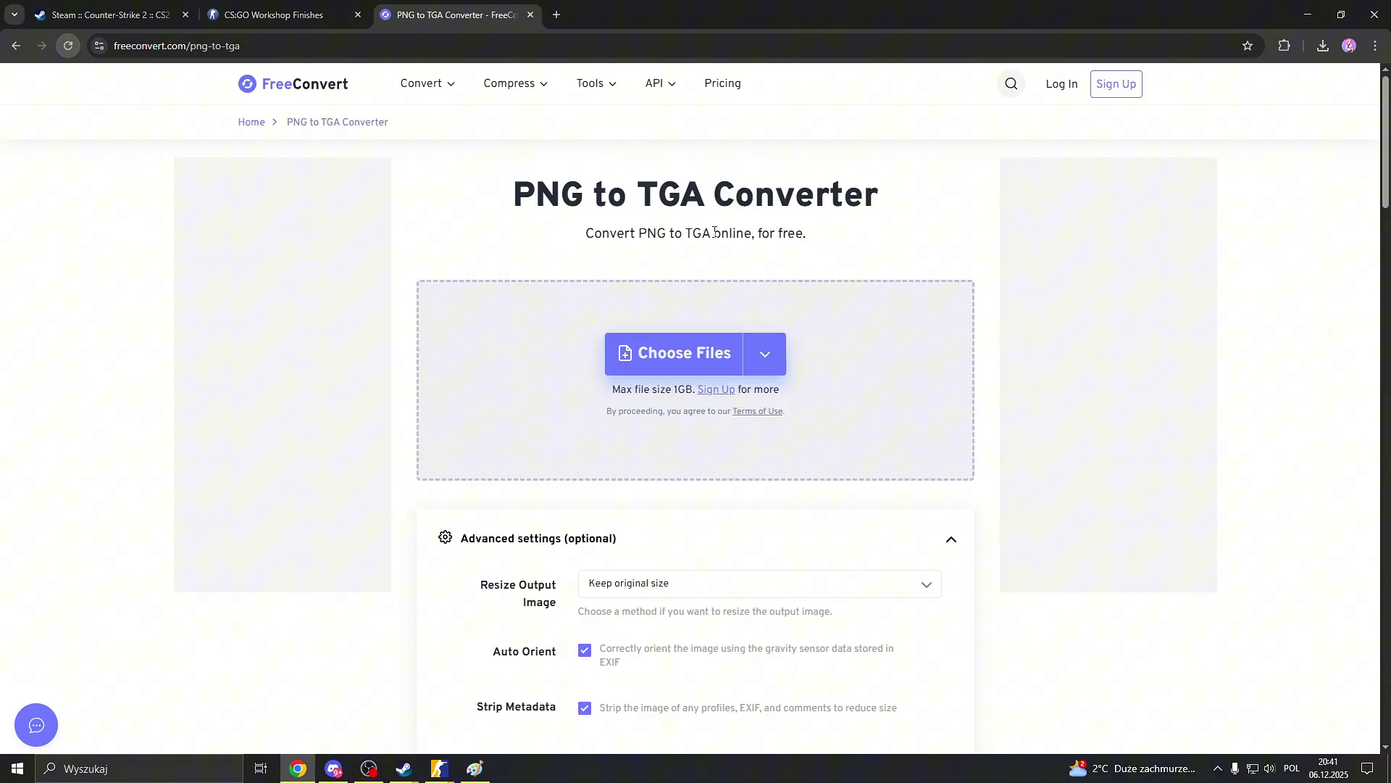
left_click(663, 352)
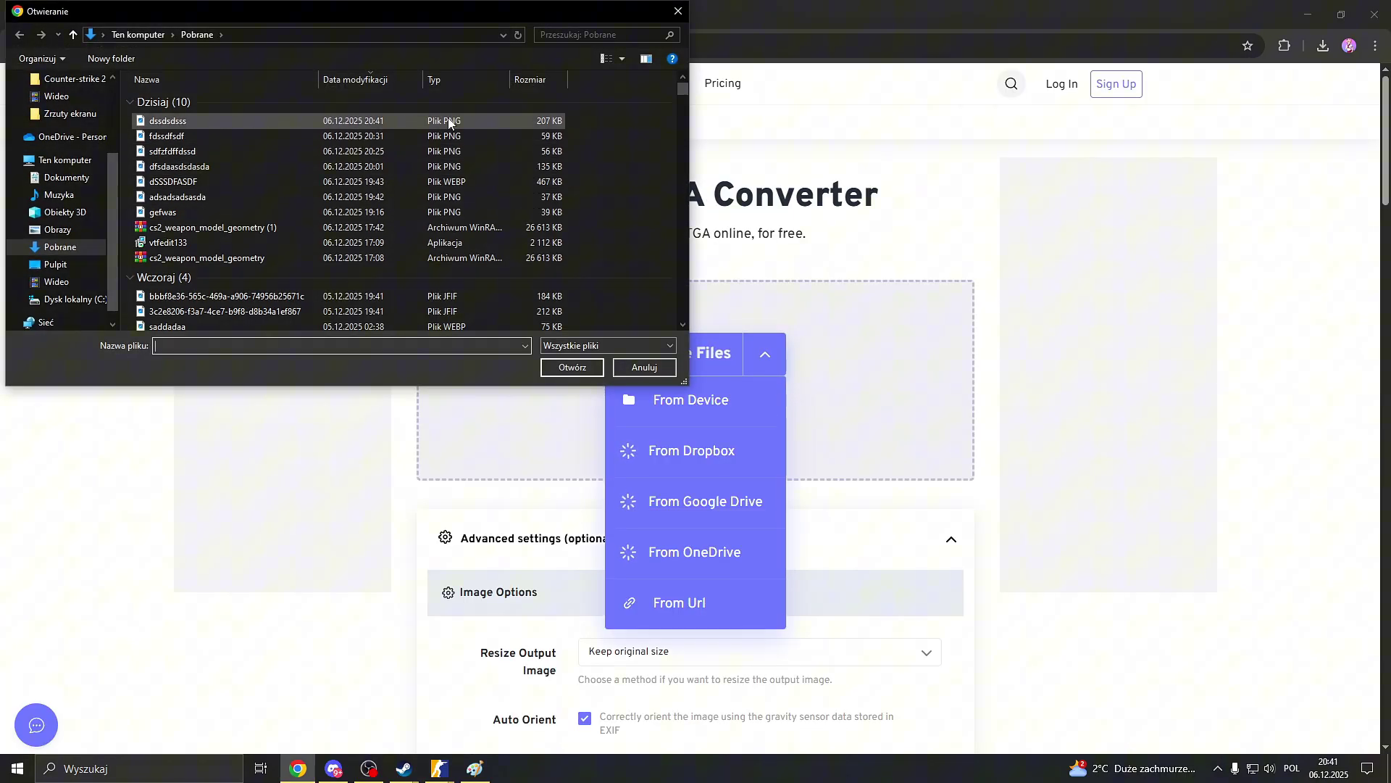
double_click(451, 123)
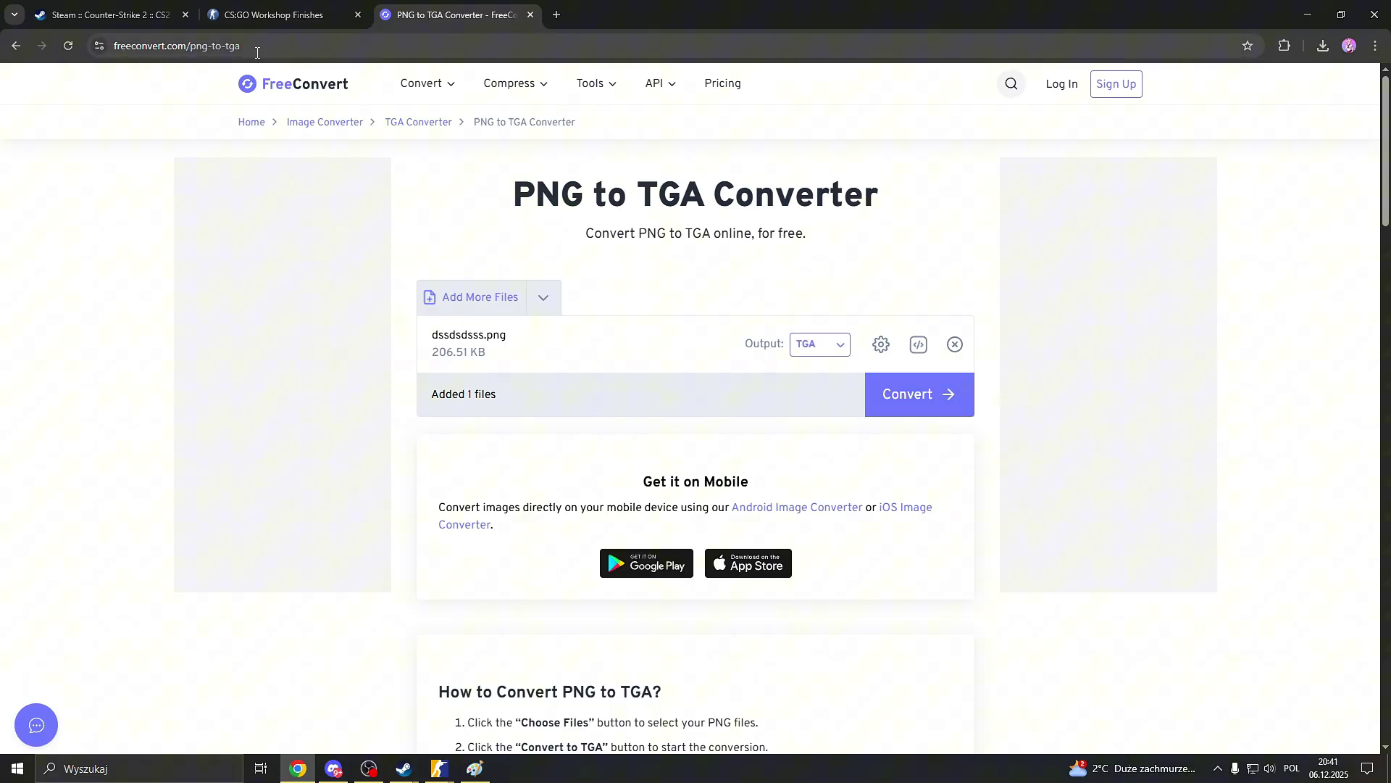
left_click(902, 411)
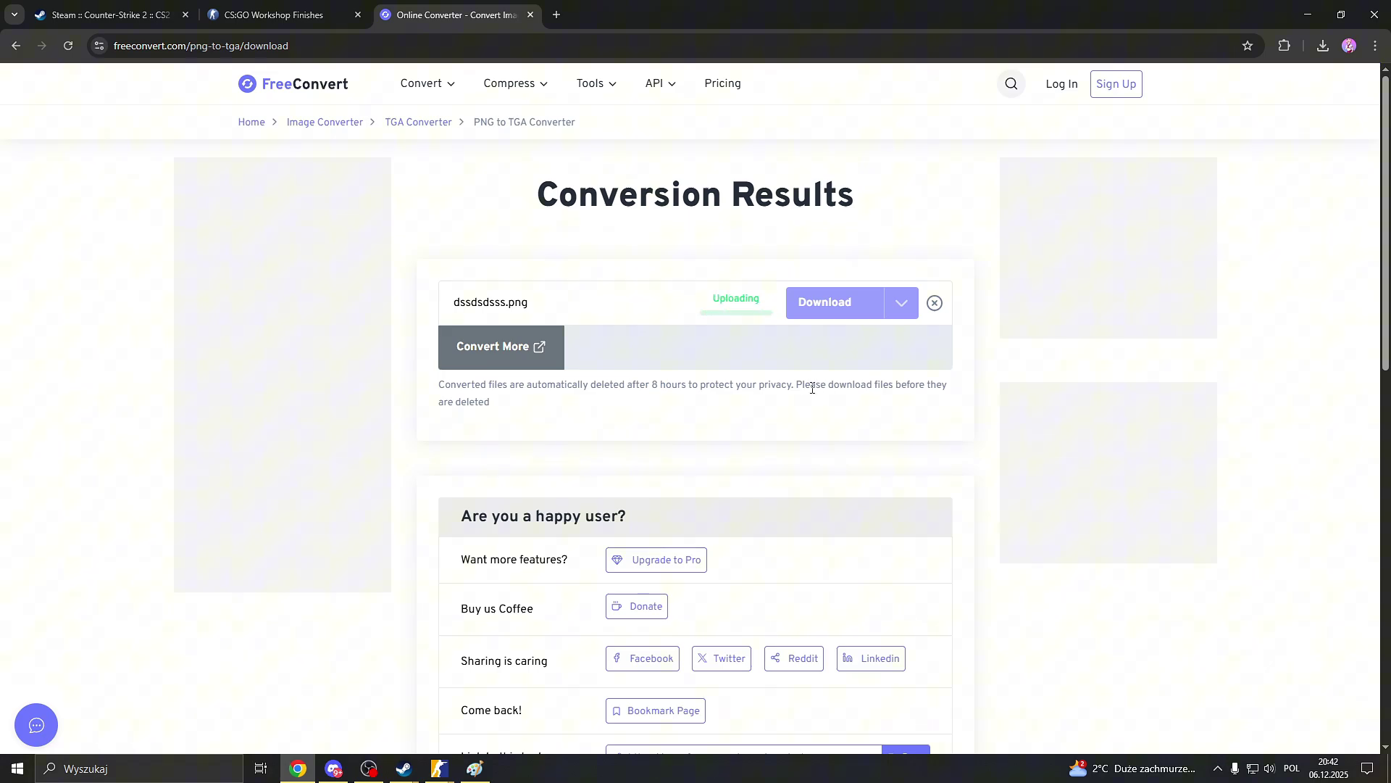
left_click(837, 304)
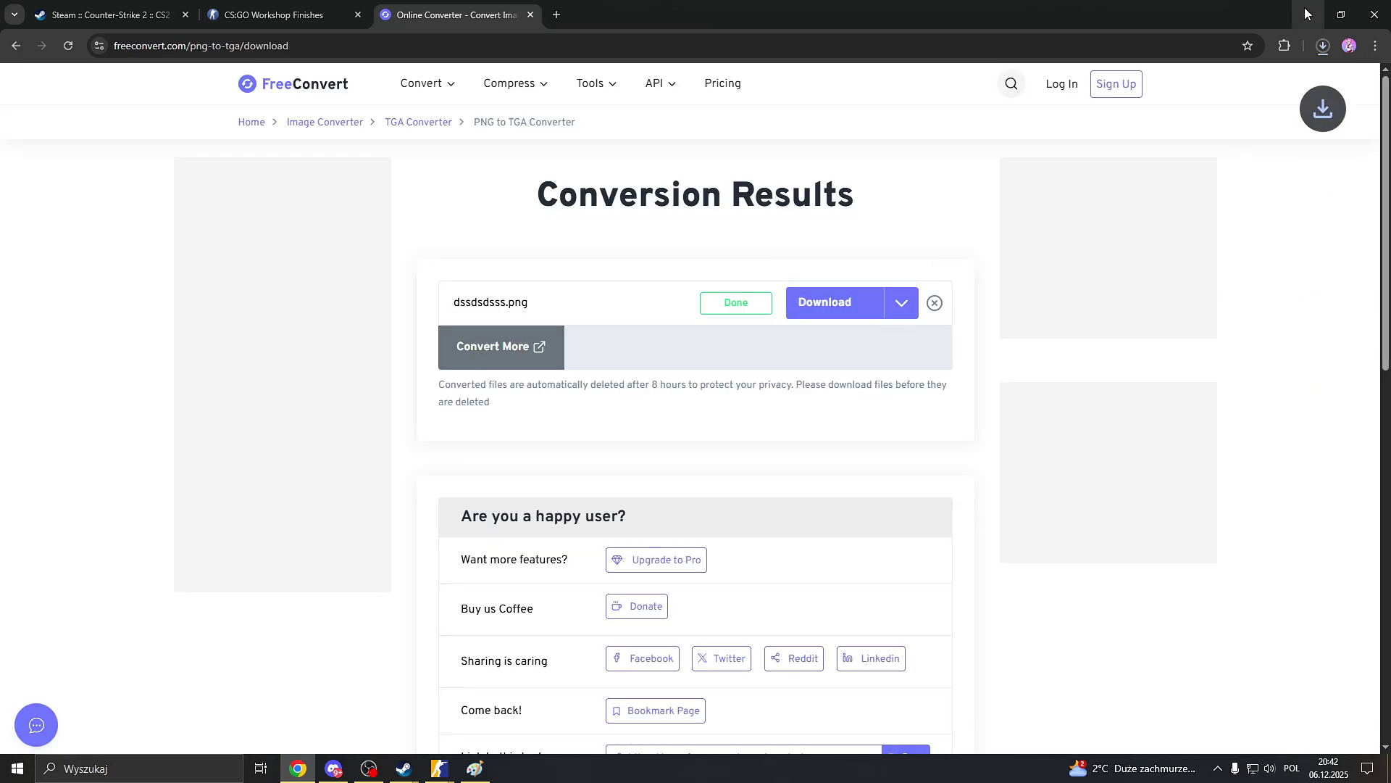
Step: Return to the Workshop Item Editor and open the Pattern Mask's containing paintkits folder
left_click(1306, 13)
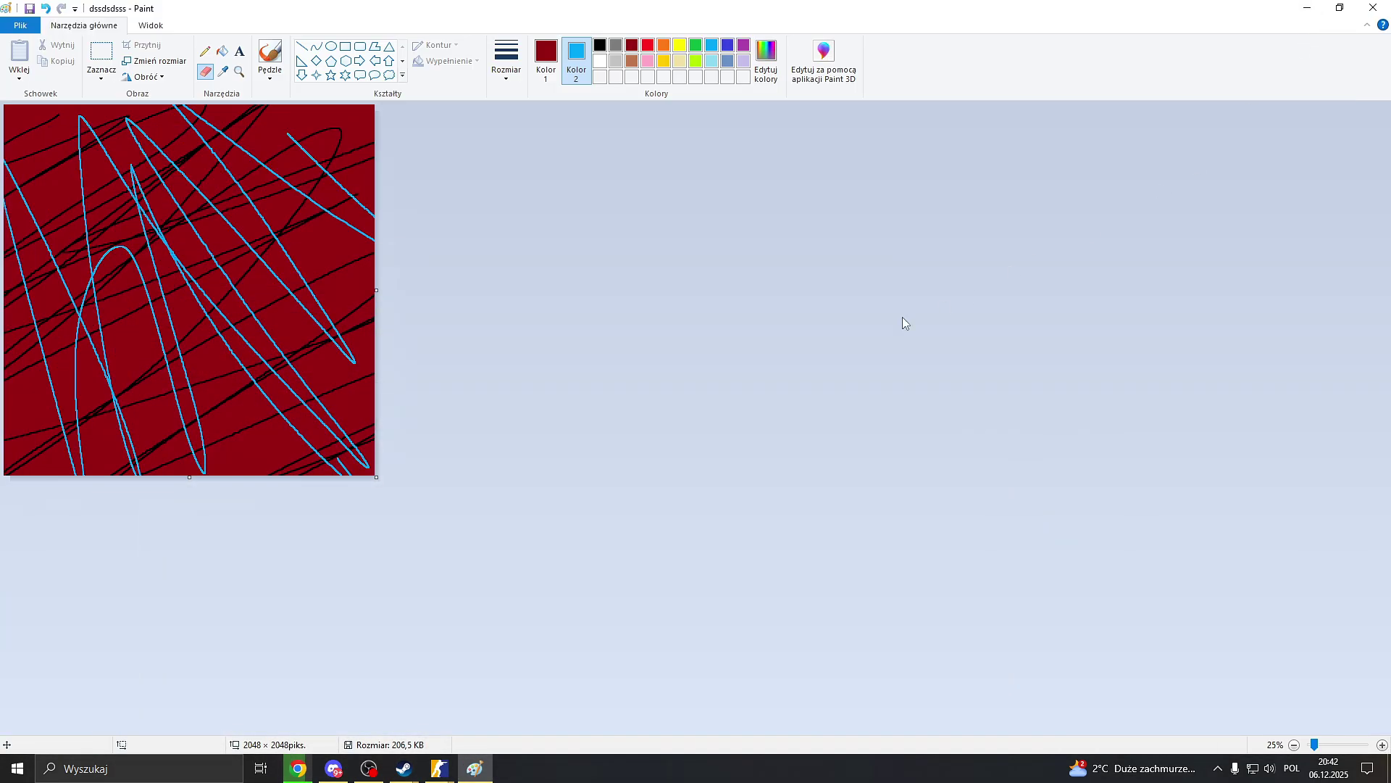
mouse_move(439, 768)
left_click(517, 703)
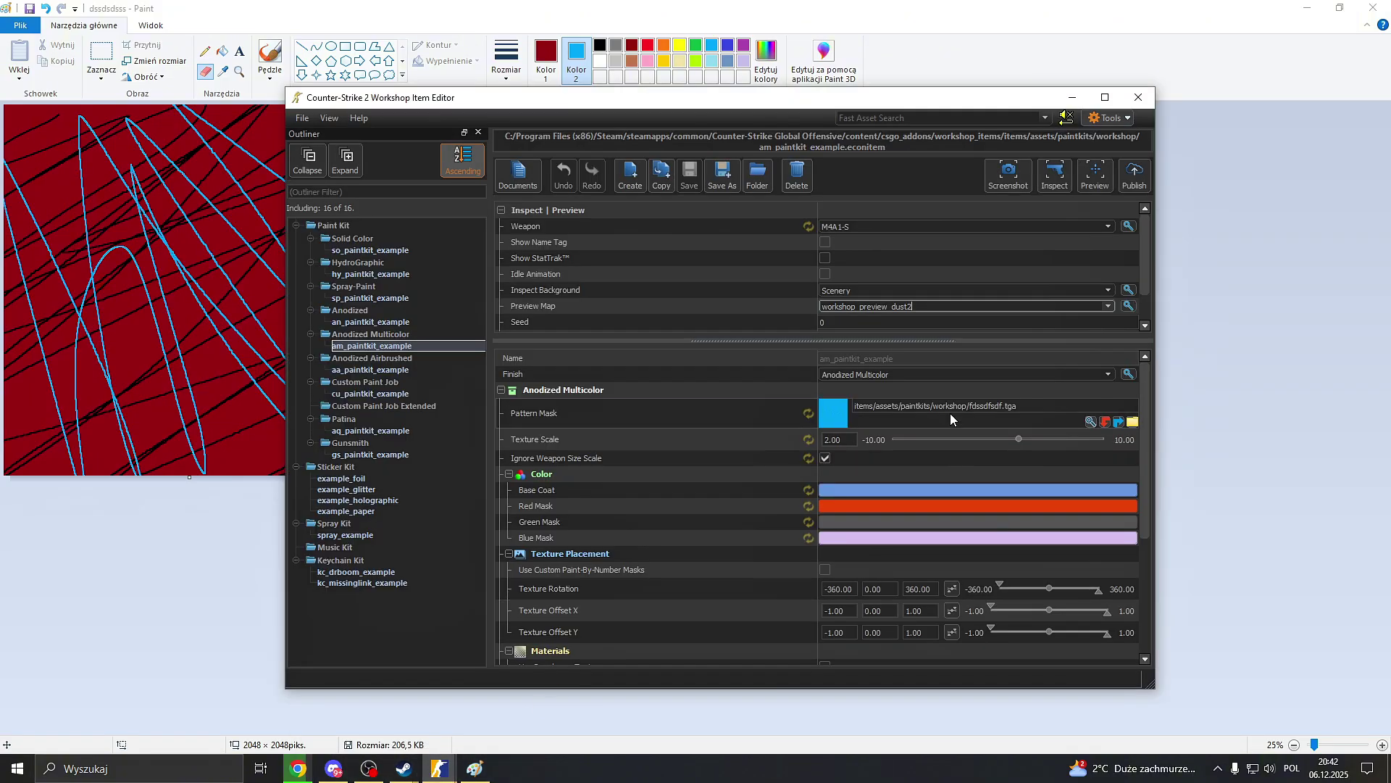
left_click(1132, 424)
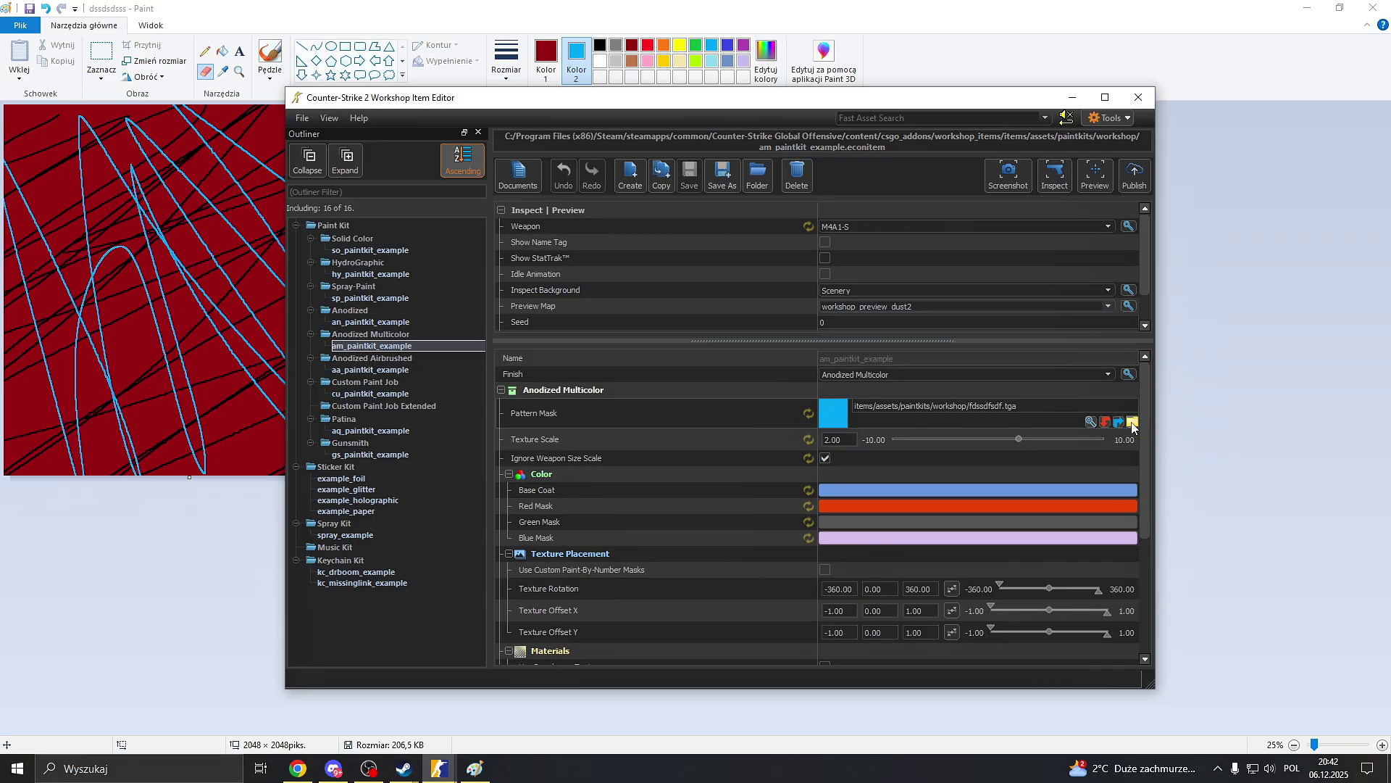
Step: Move the converted TGA from the Pobrane (Downloads) folder into the workshop paintkits folder
left_click(156, 767)
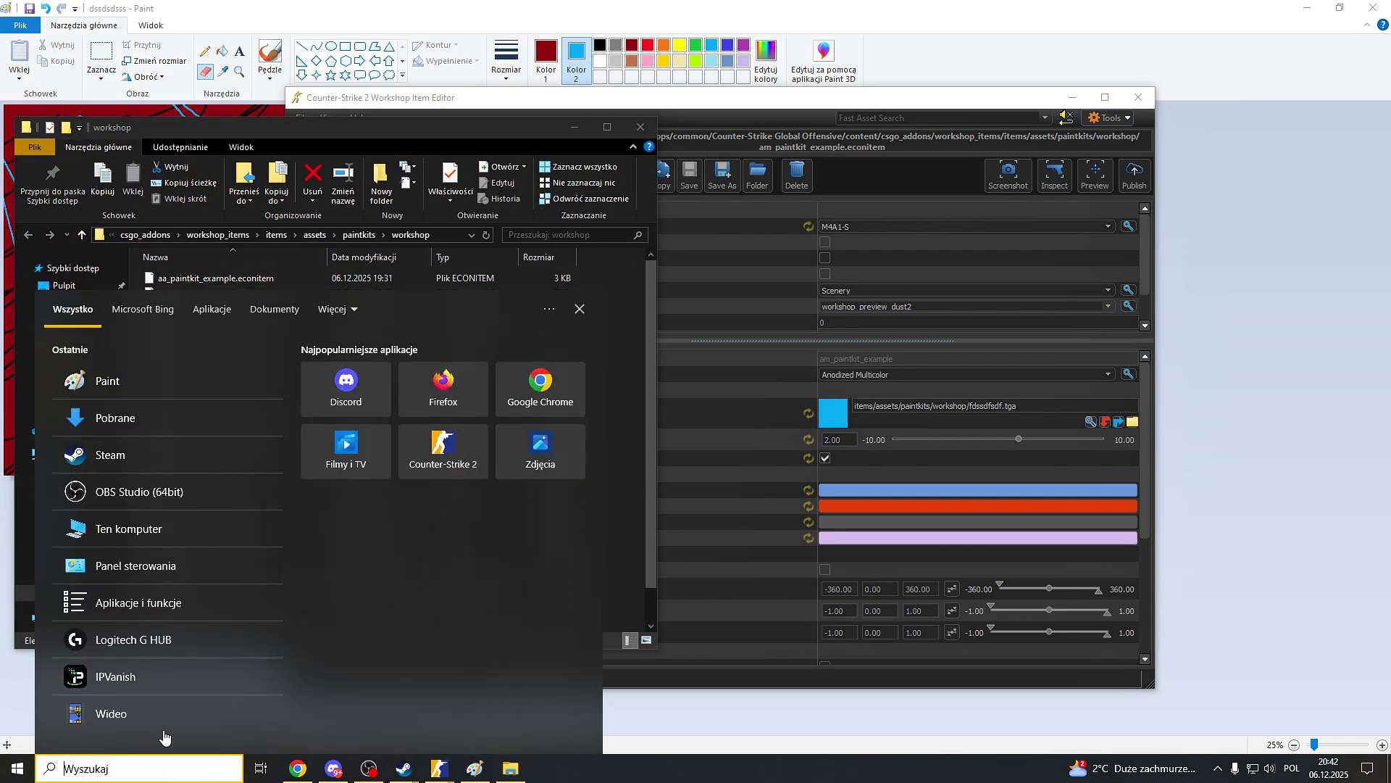
type("po")
left_click(147, 382)
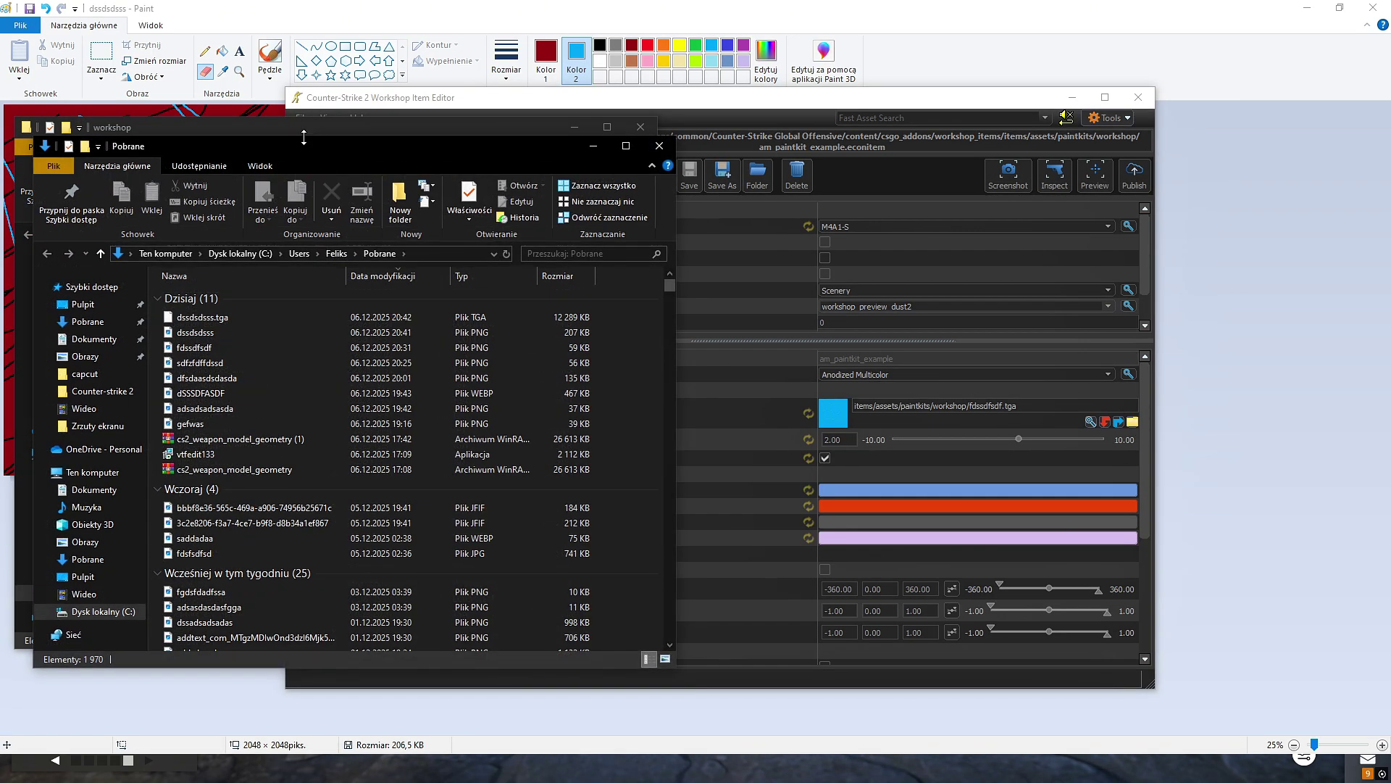
left_click_drag(284, 147, 1038, 196)
left_click(954, 366)
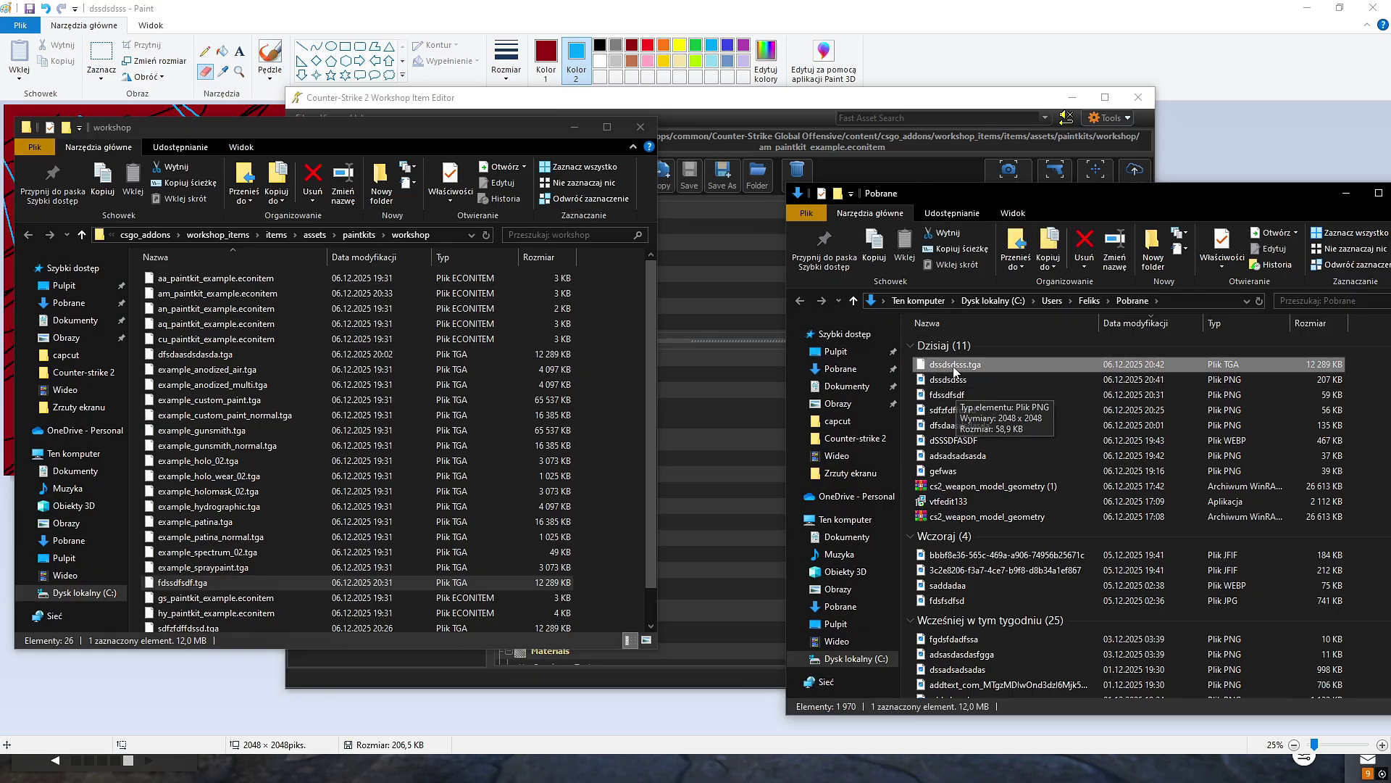
left_click_drag(953, 367, 622, 337)
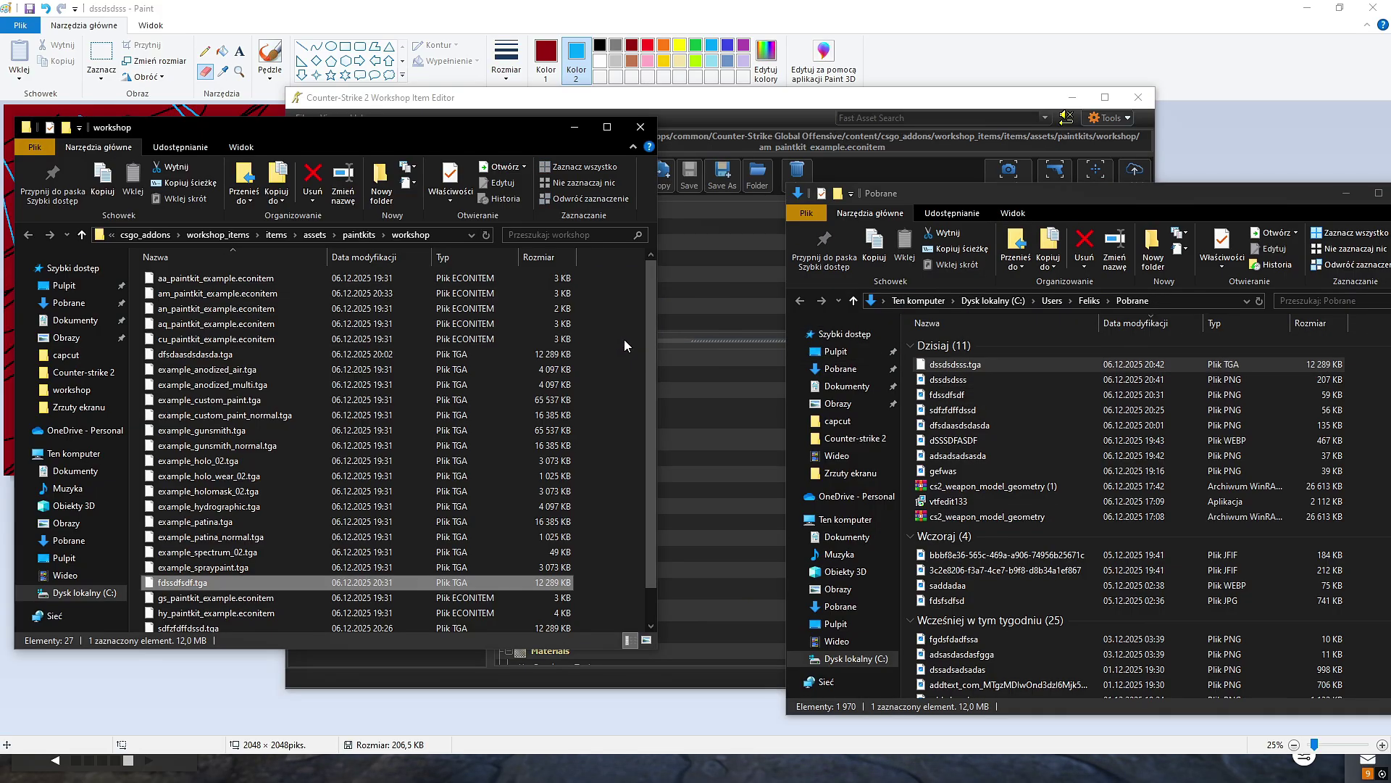
left_click(1358, 194)
left_click(641, 127)
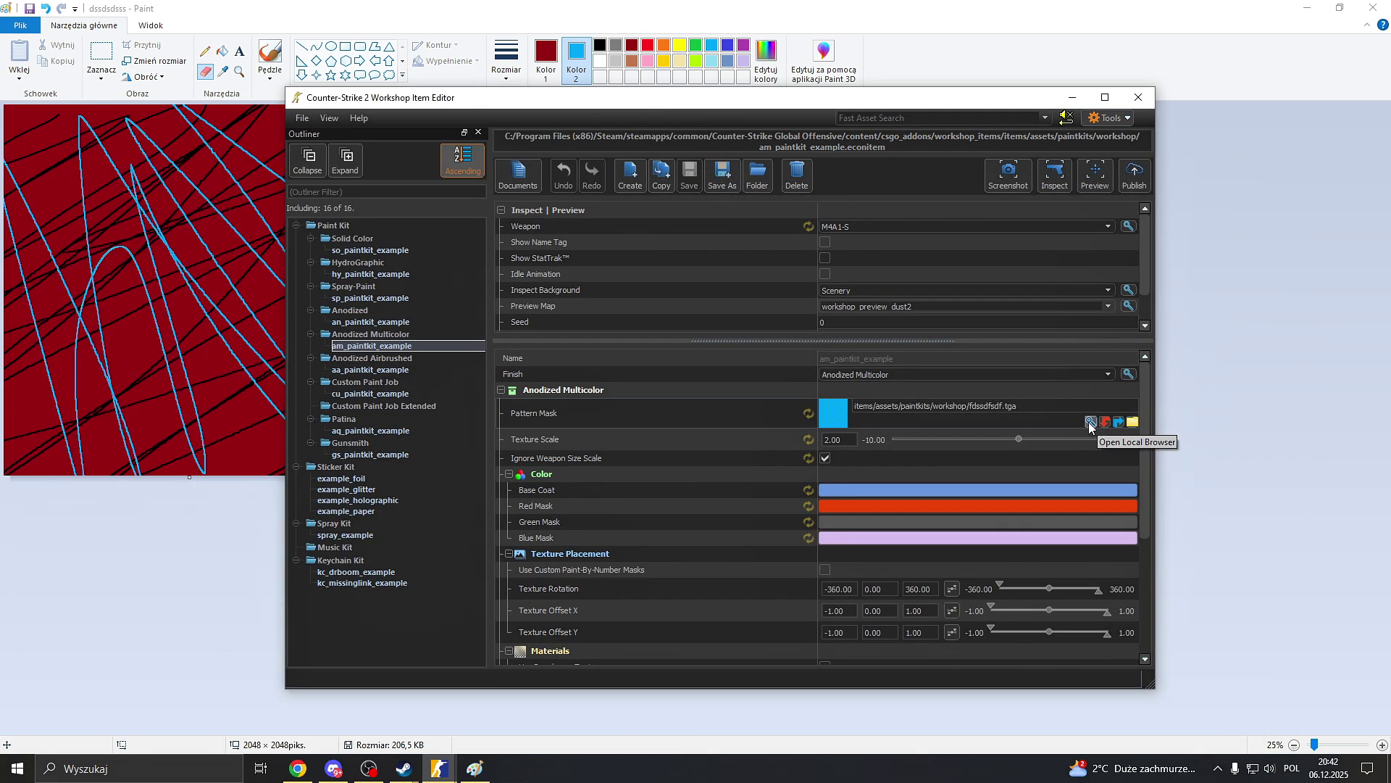
Step: Select the new scribble TGA in the local browser as the Pattern Mask and accept it
left_click(1091, 422)
scroll(906, 390, "up", 6)
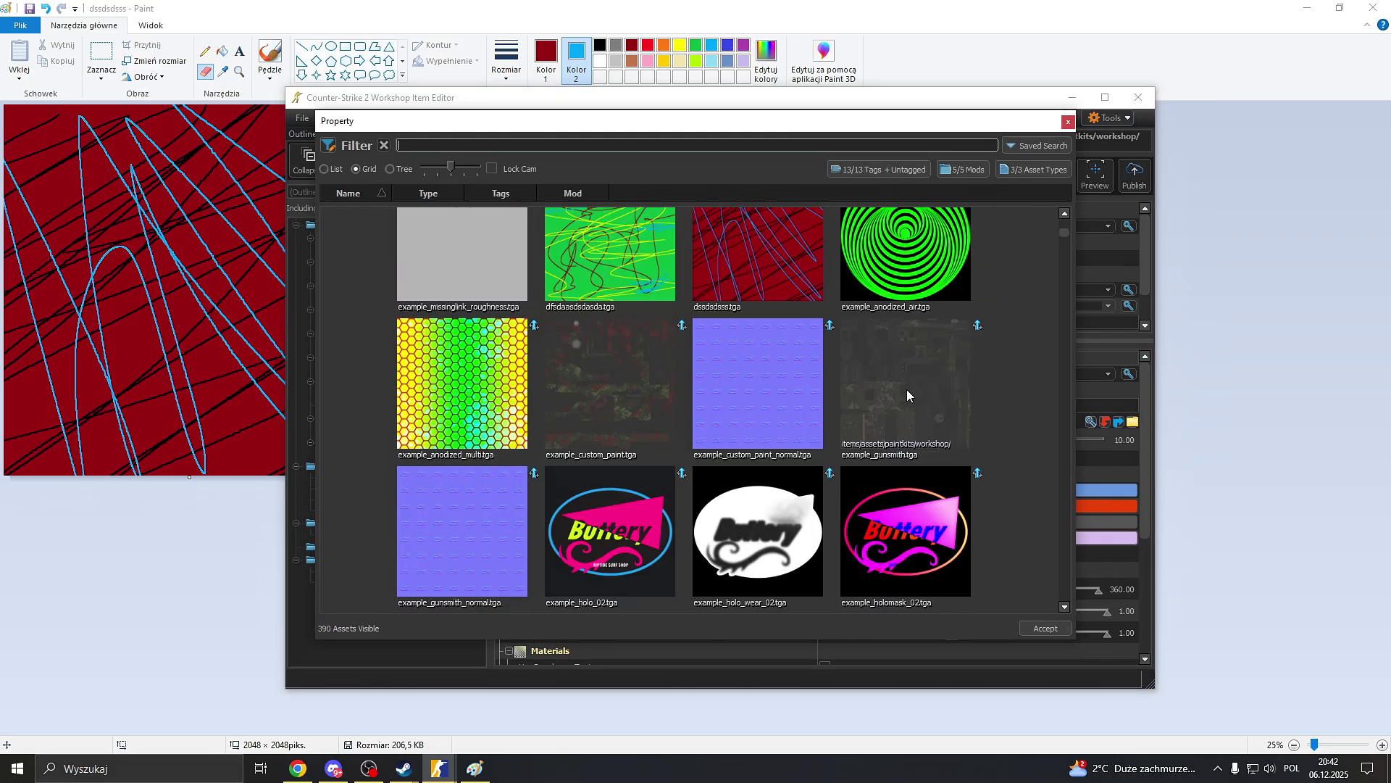
left_click(766, 309)
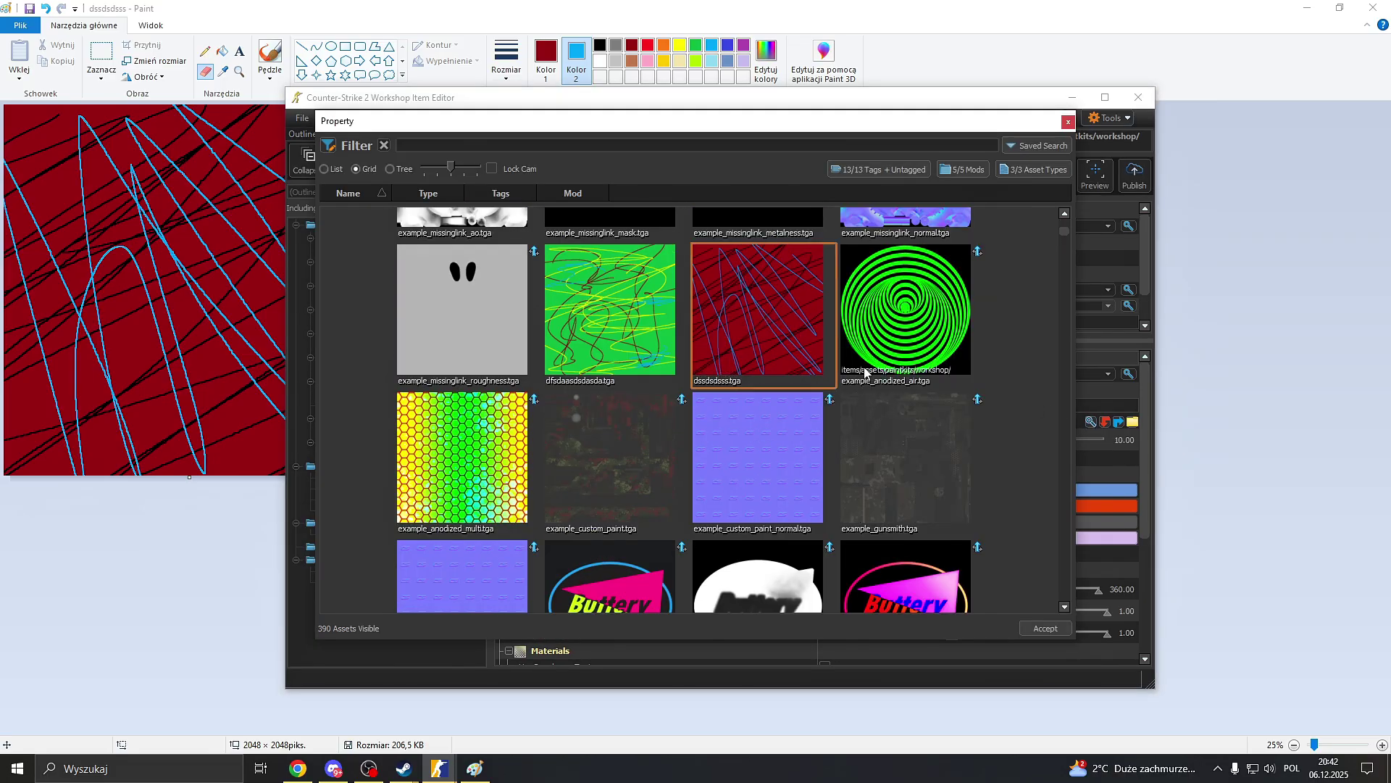
left_click(1045, 629)
left_click(1373, 8)
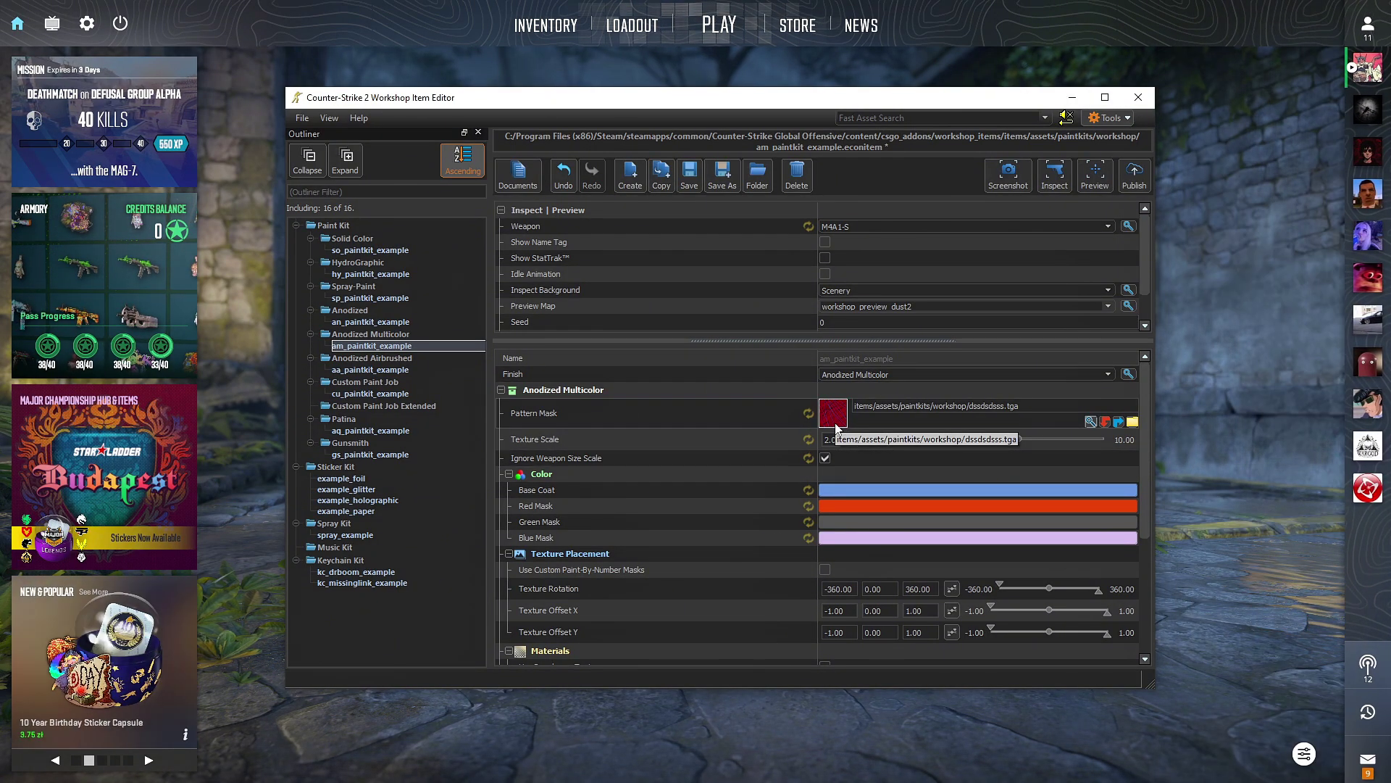
Step: Pick a lighter blue for the Base Coat in the Color Picker and apply it
scroll(864, 467, "down", 4)
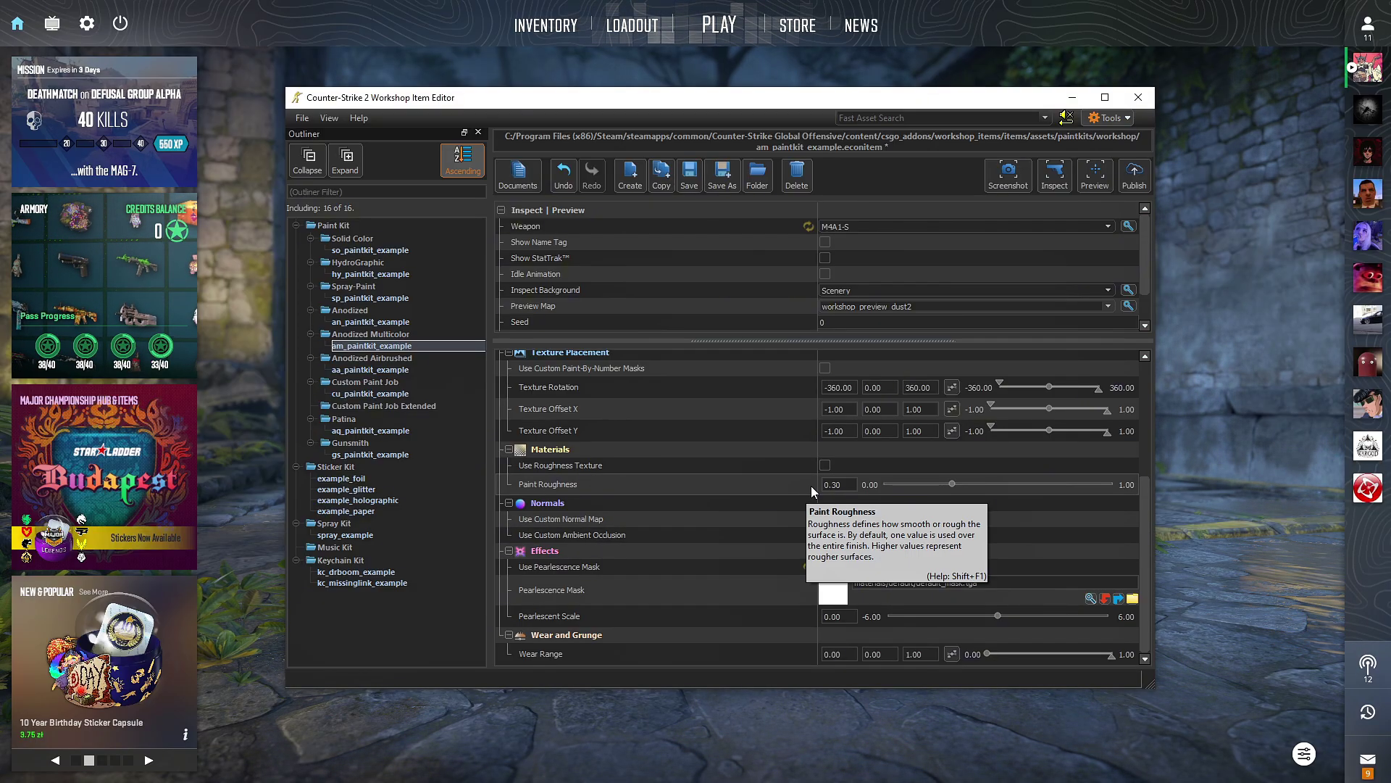
scroll(869, 456, "up", 4)
left_click(957, 484)
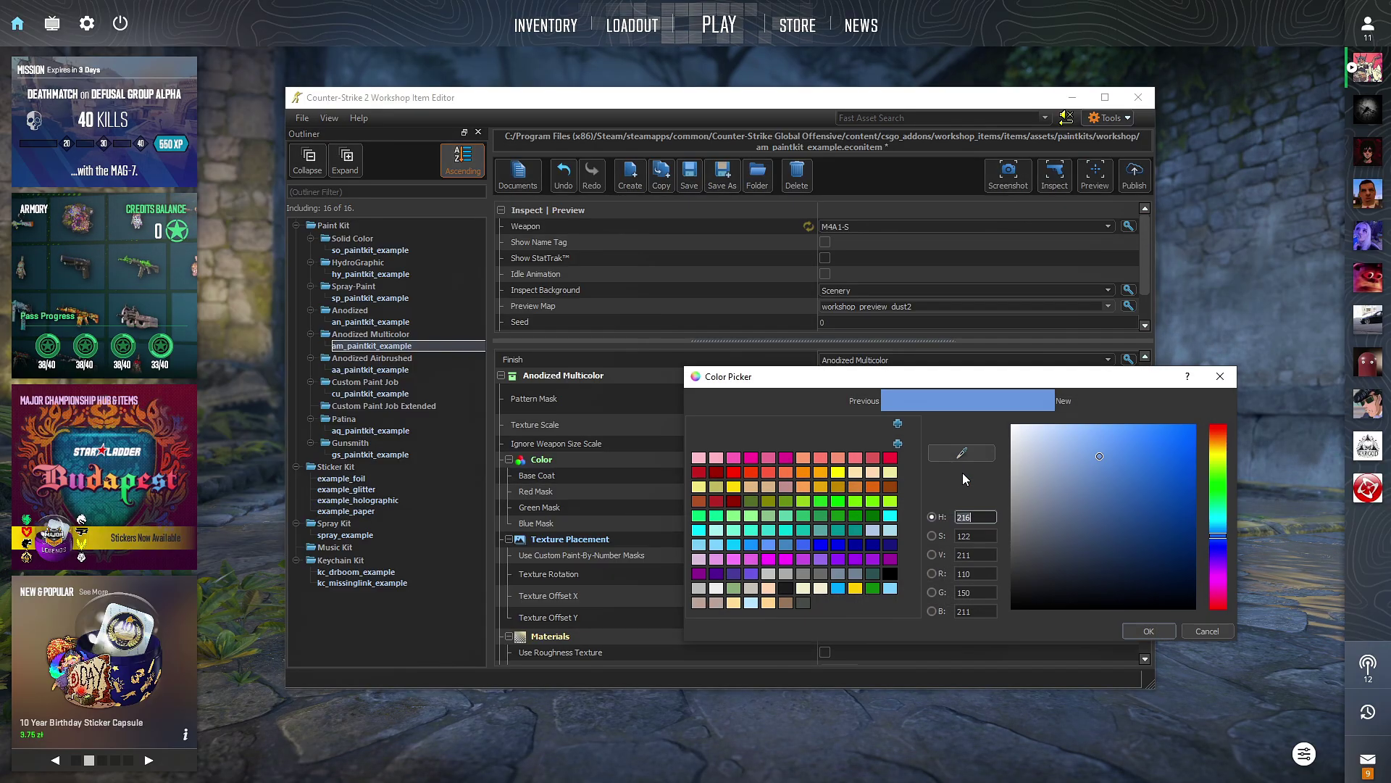
left_click(1149, 459)
left_click(1045, 443)
left_click(1149, 631)
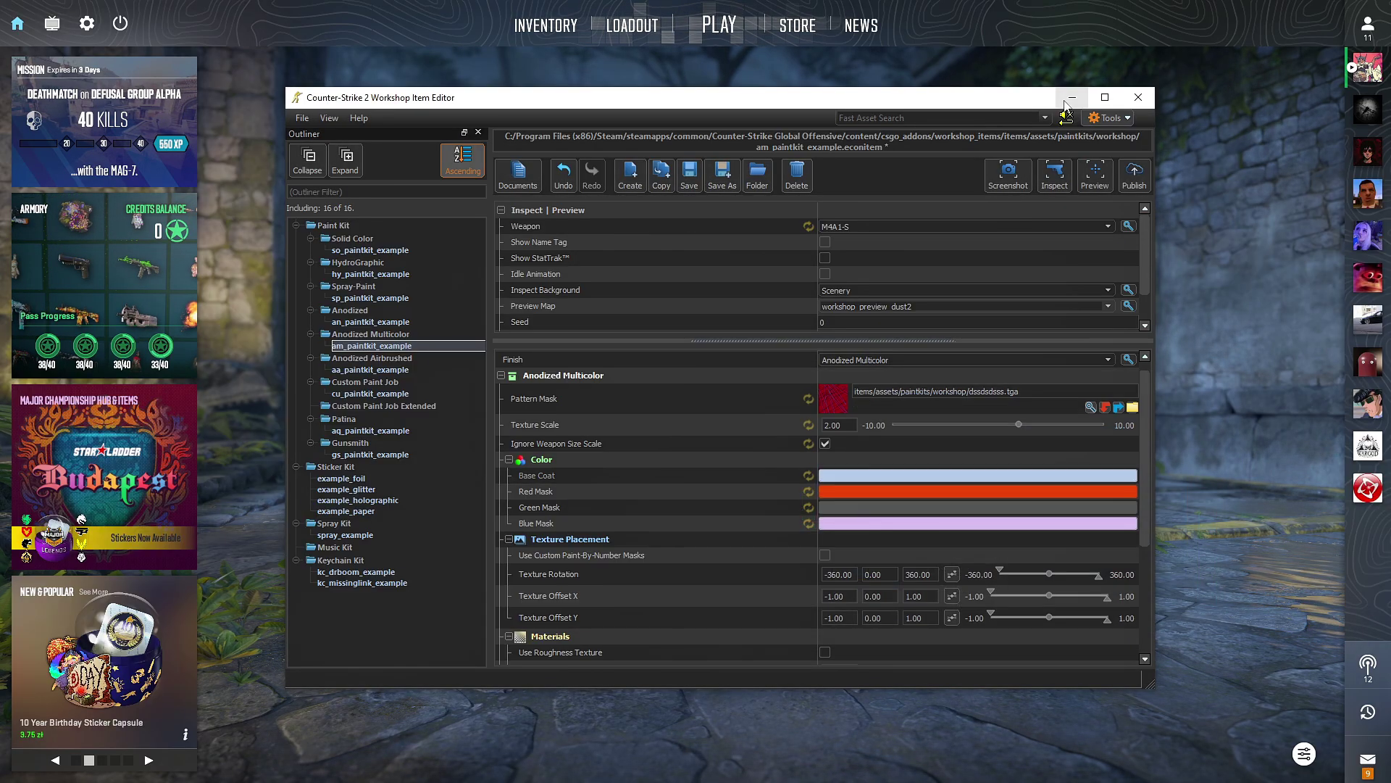
Step: Save and preview the skin in game, rotating and zooming the M4A1-S to see both sides
left_click(1066, 175)
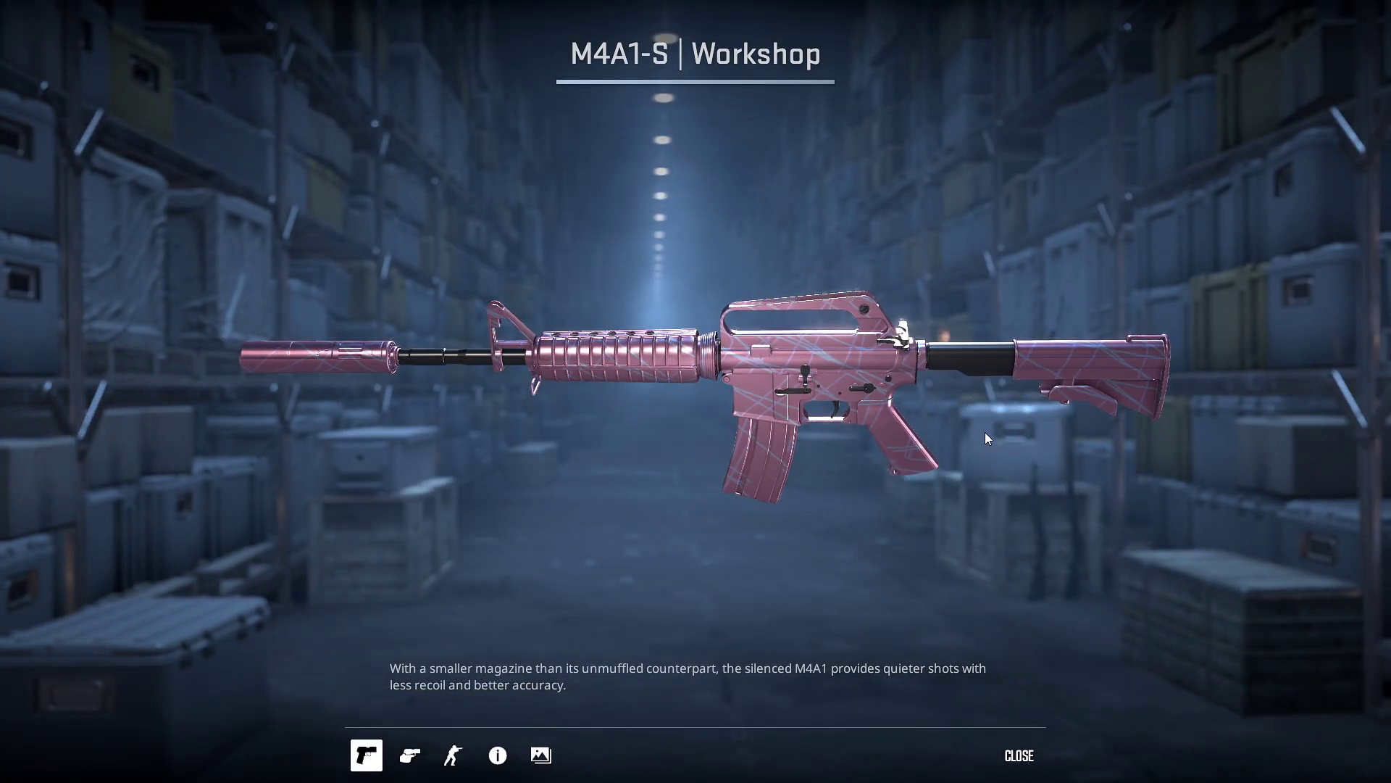
key("super")
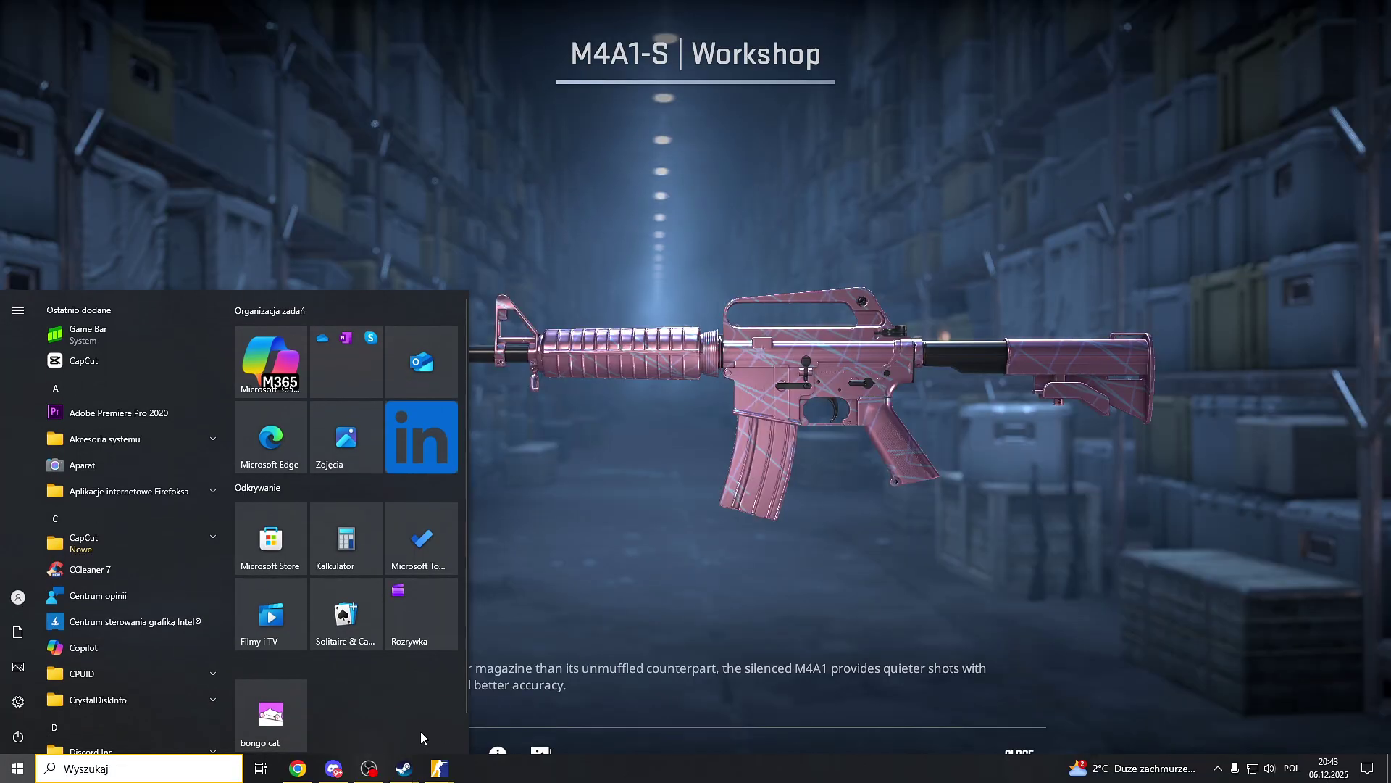
left_click(696, 451)
left_click_drag(693, 391, 1247, 395)
scroll(636, 398, "up", 5)
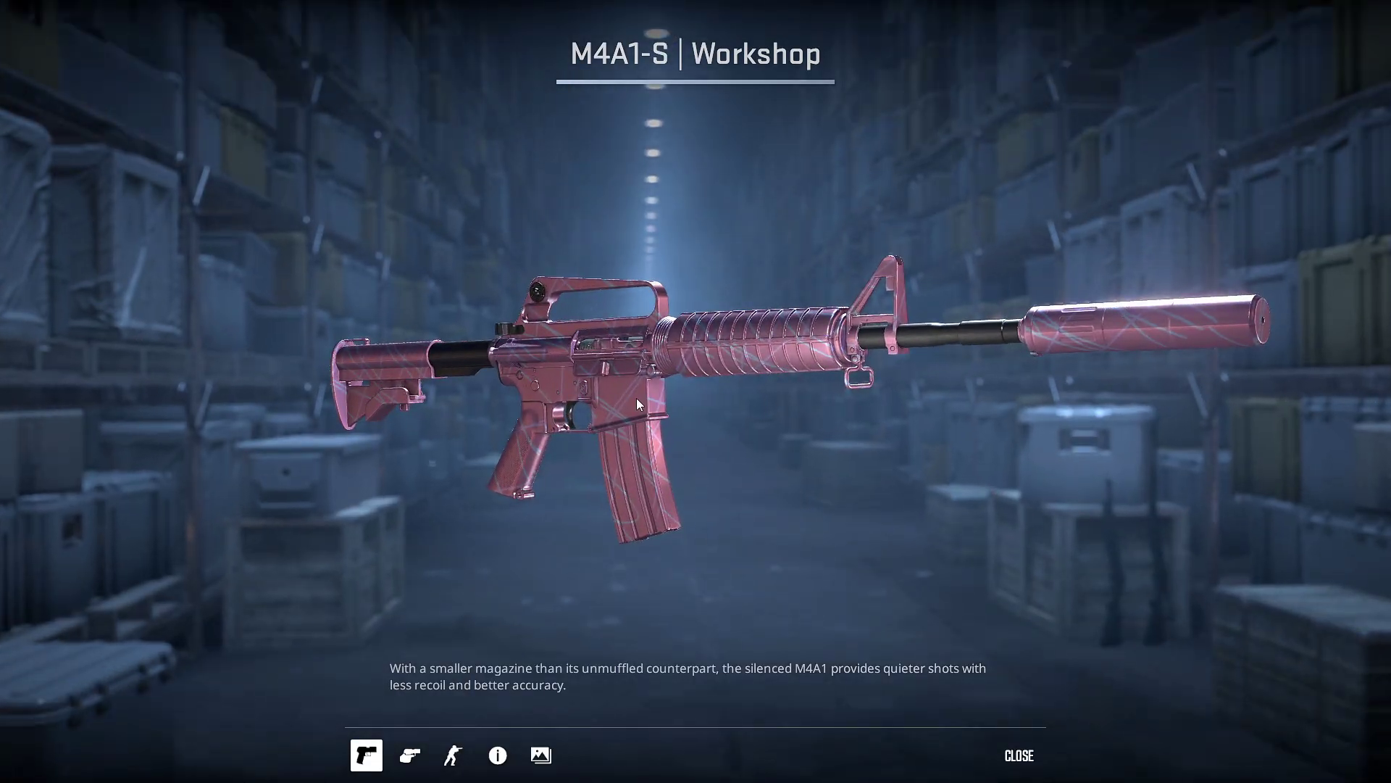
left_click_drag(582, 354, 1222, 355)
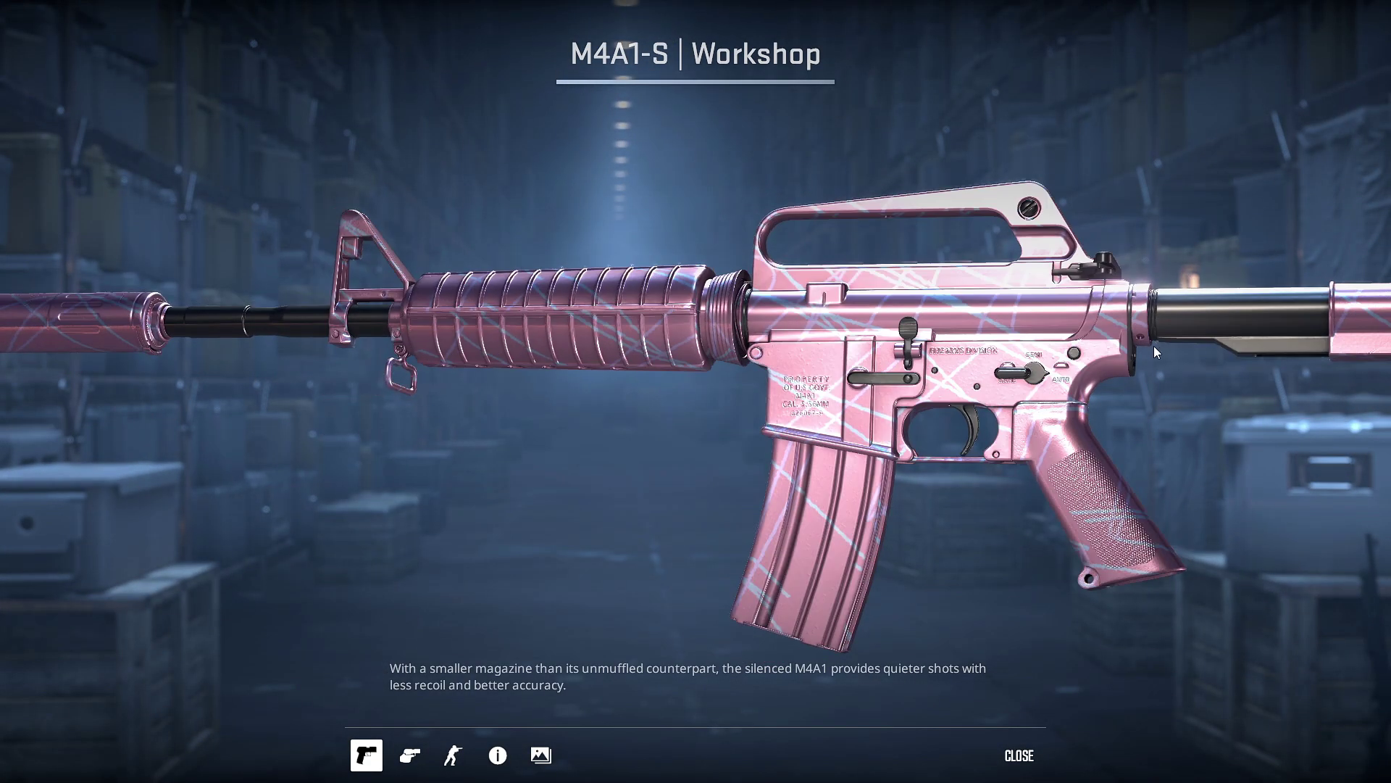
Step: Switch windows from the game back to the Workshop Item Editor
key("super")
mouse_move(403, 768)
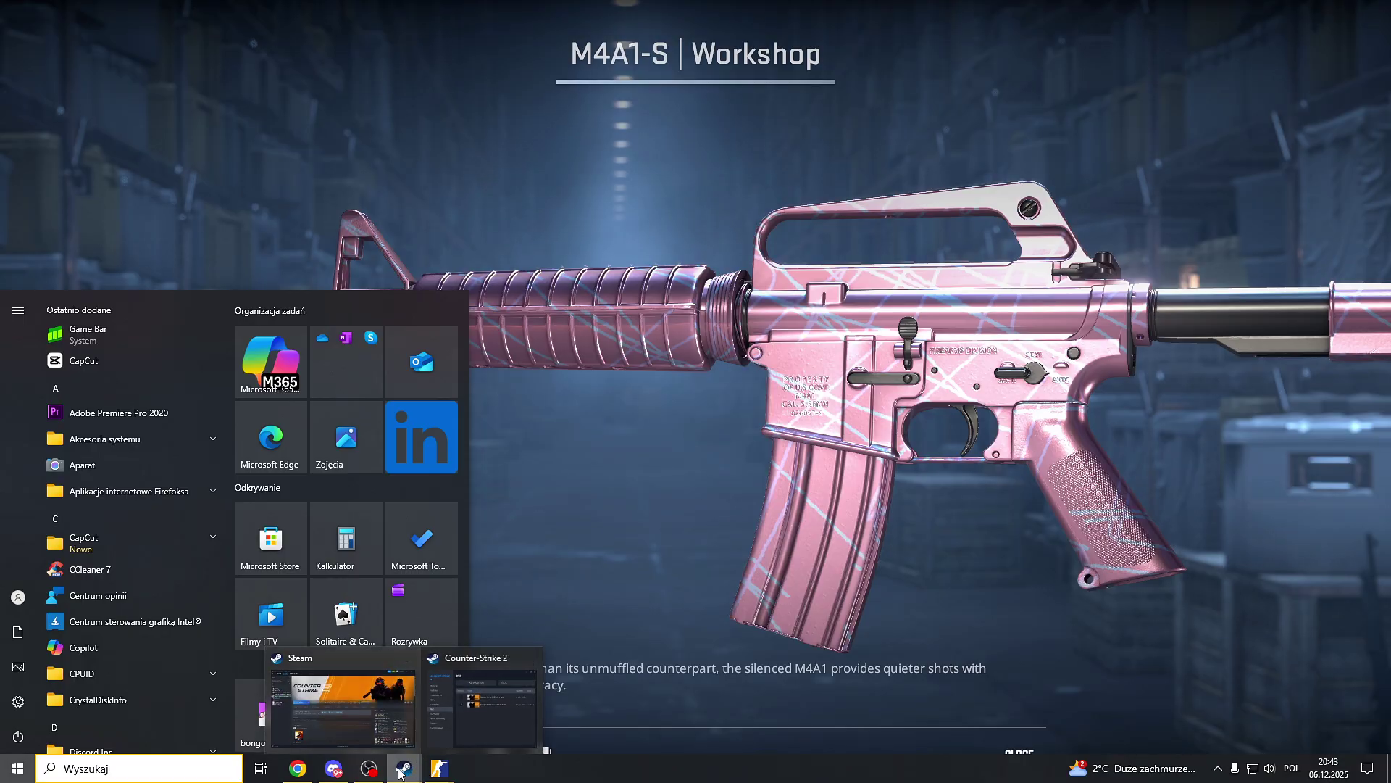
left_click(298, 769)
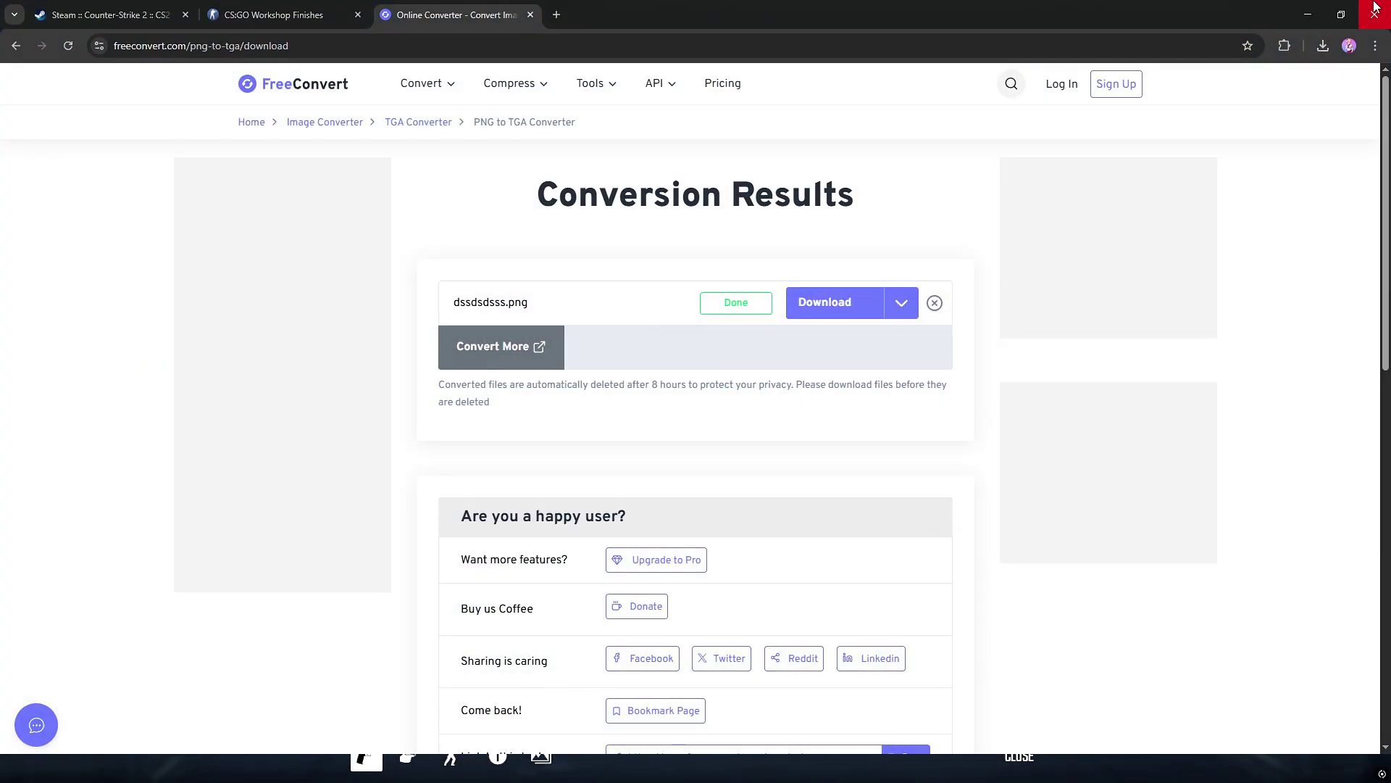
key("alt+Tab")
key("super")
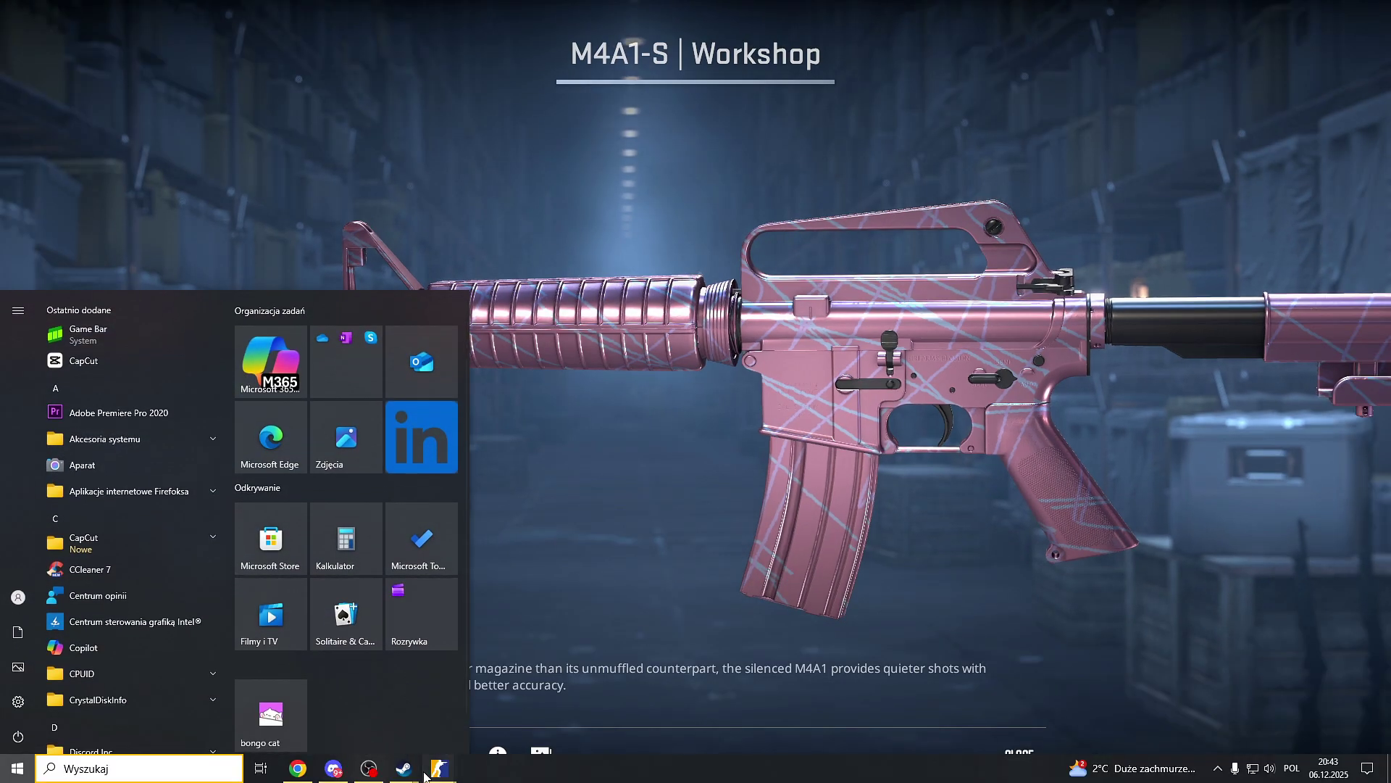
mouse_move(439, 768)
left_click(520, 699)
Step: Launch the in-game preview in Dust II and fire the M4A1-S to see the finish
left_click(1092, 186)
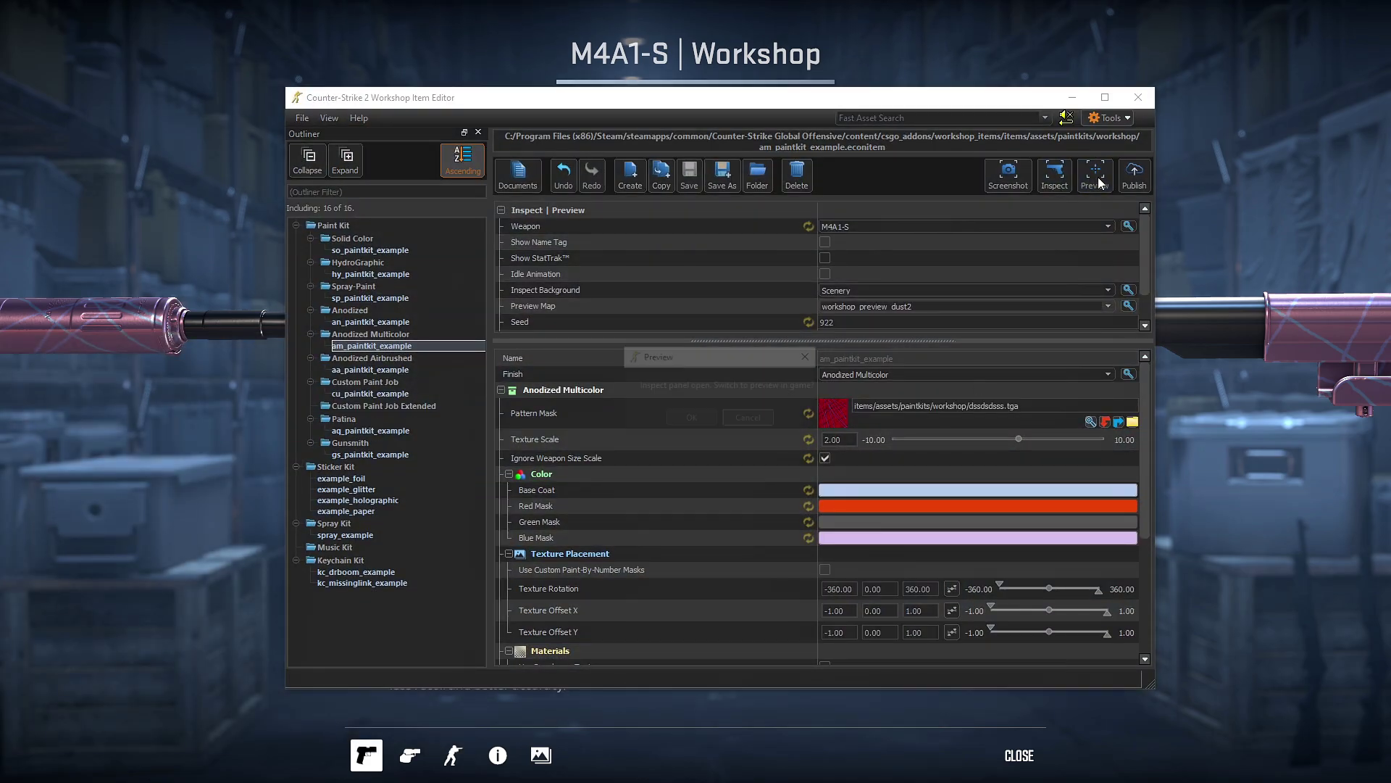
left_click(691, 420)
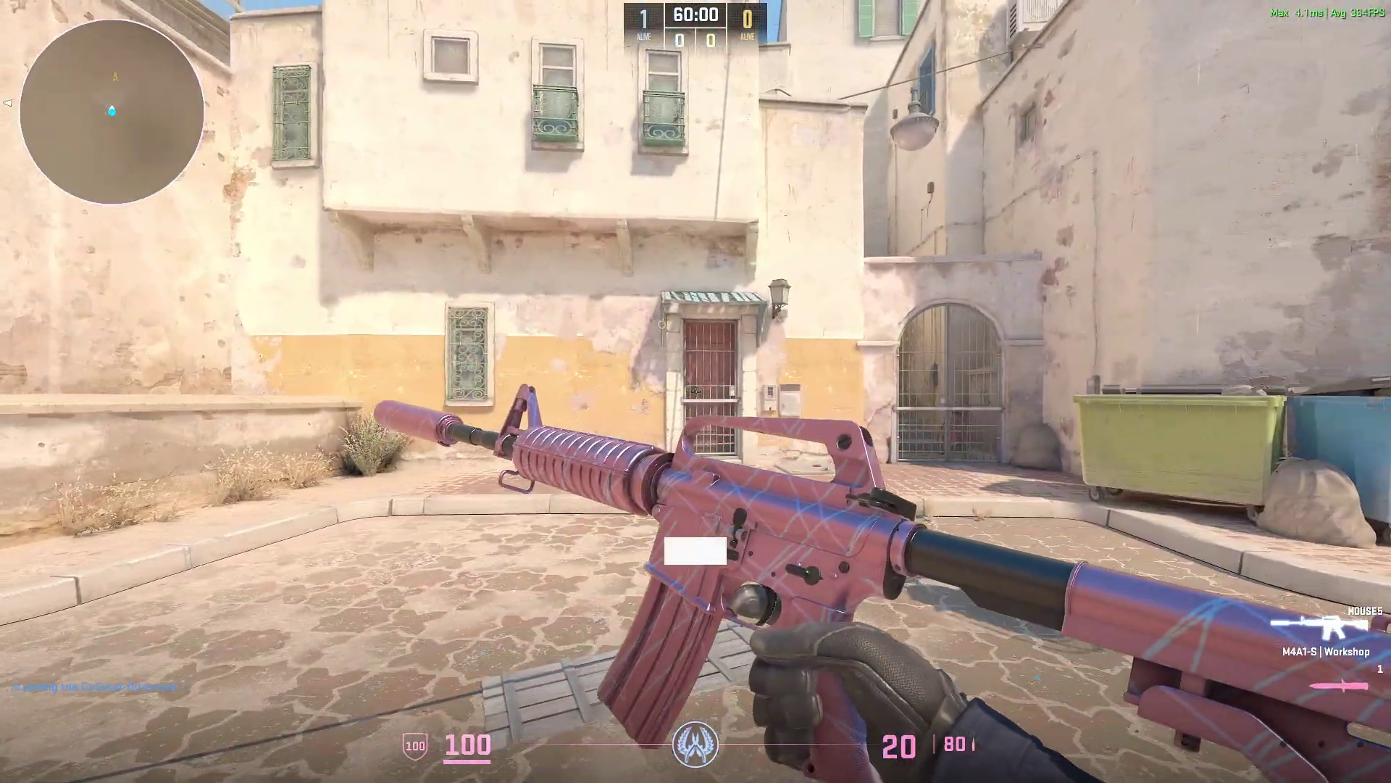
left_click(696, 391)
left_click(696, 392)
Step: Walk toward the gate wall and inspect the scribble-lined rifle in hand
key("w")
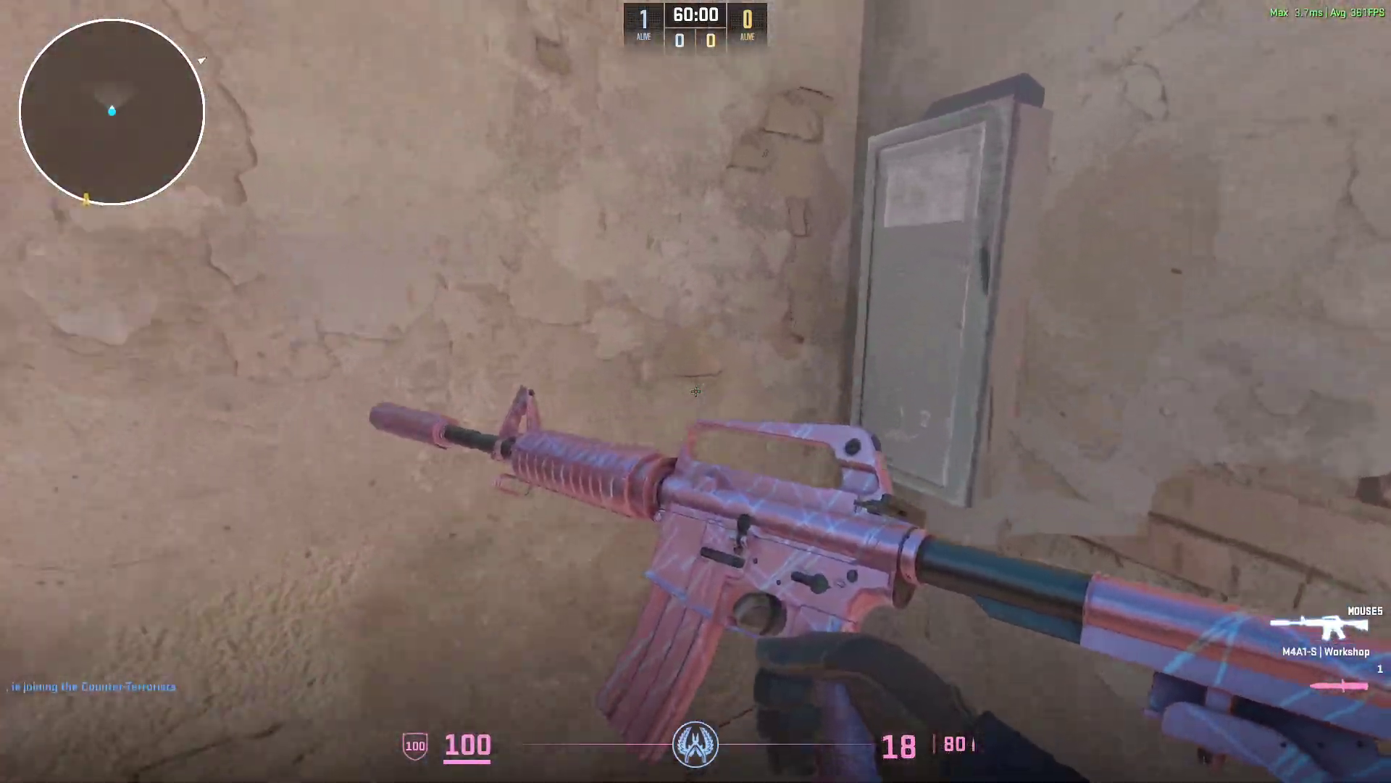
key("f")
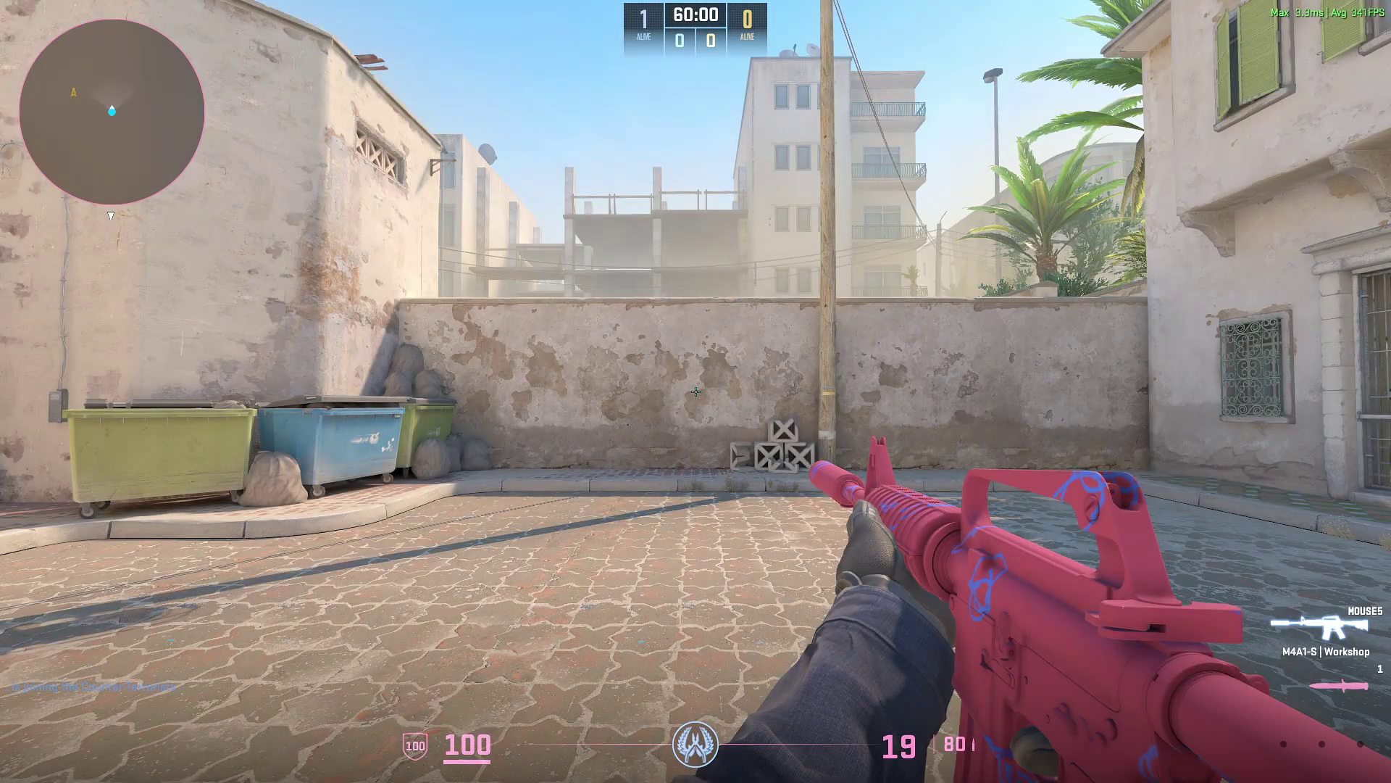
key("super")
Step: Return to the Item Editor, start publishing, and open the M4A1-S item in Workshop Manager
mouse_move(439, 771)
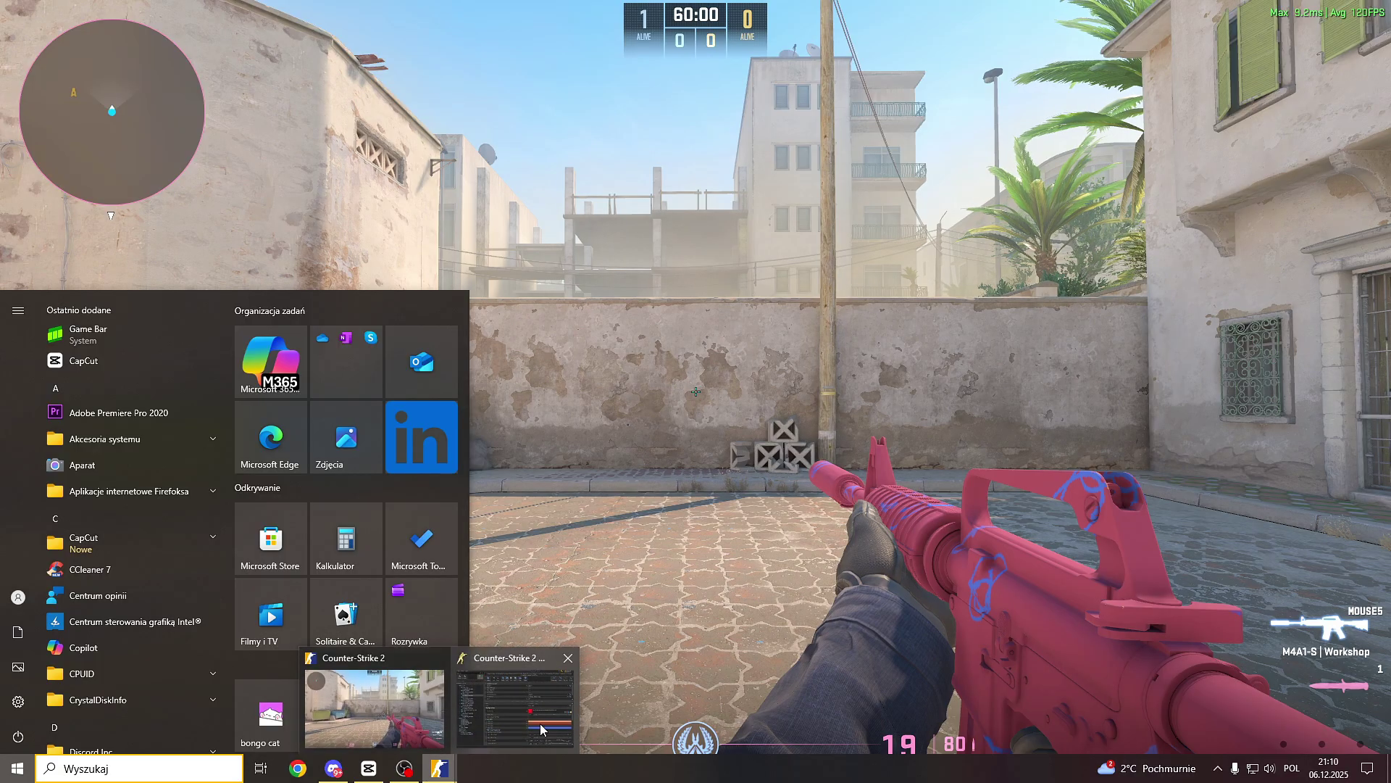
left_click(513, 697)
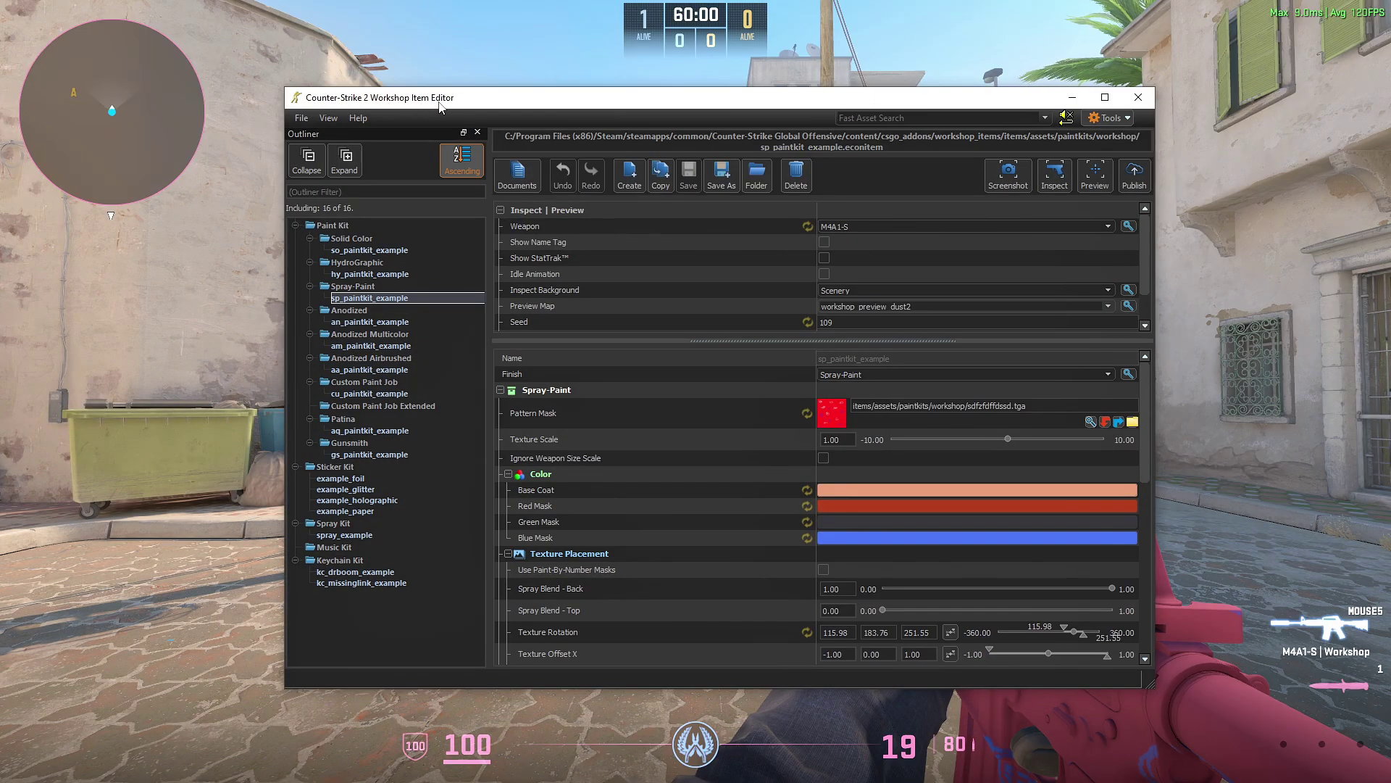
left_click(1135, 176)
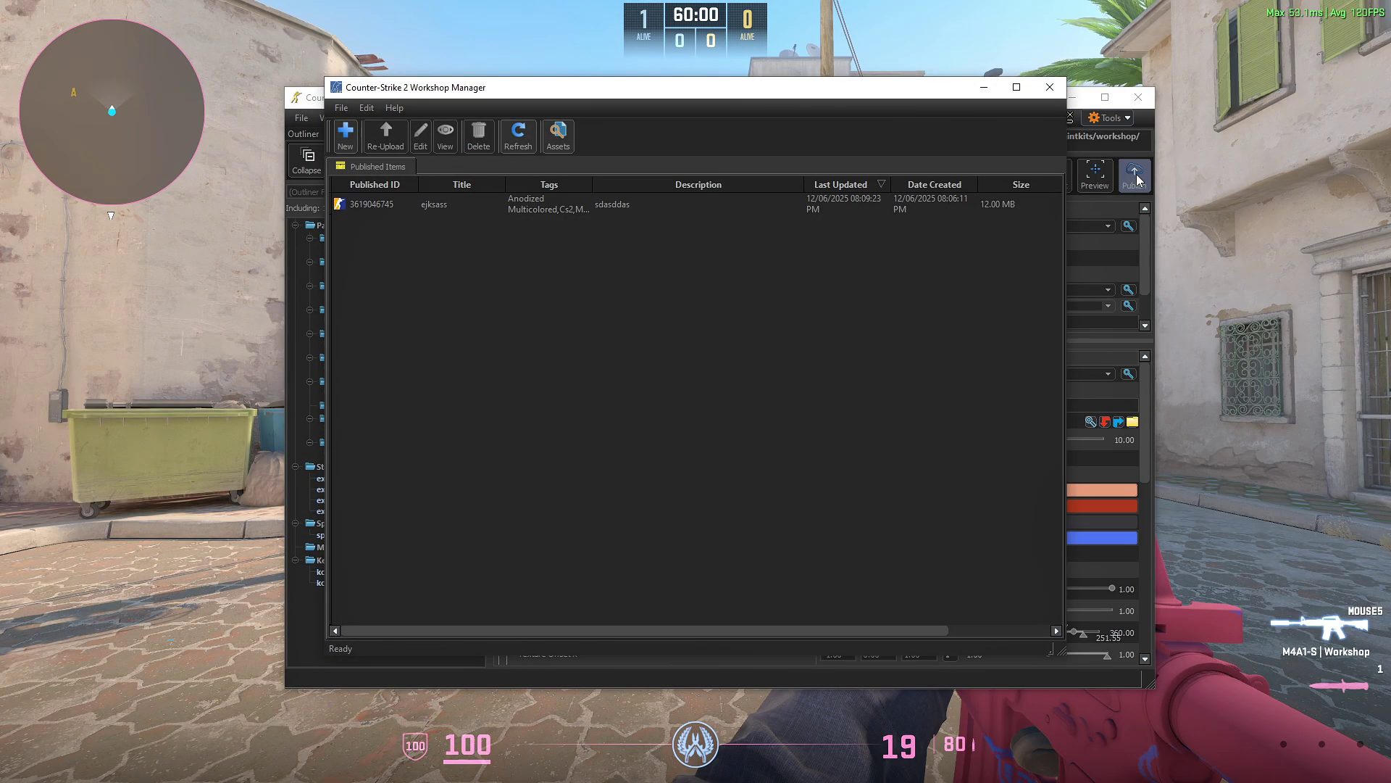
double_click(591, 207)
Step: Keep the M4A1-S weapon tag and Enlist for Spy Tech, submit, and capture a new preview
left_click(513, 534)
left_click(507, 546)
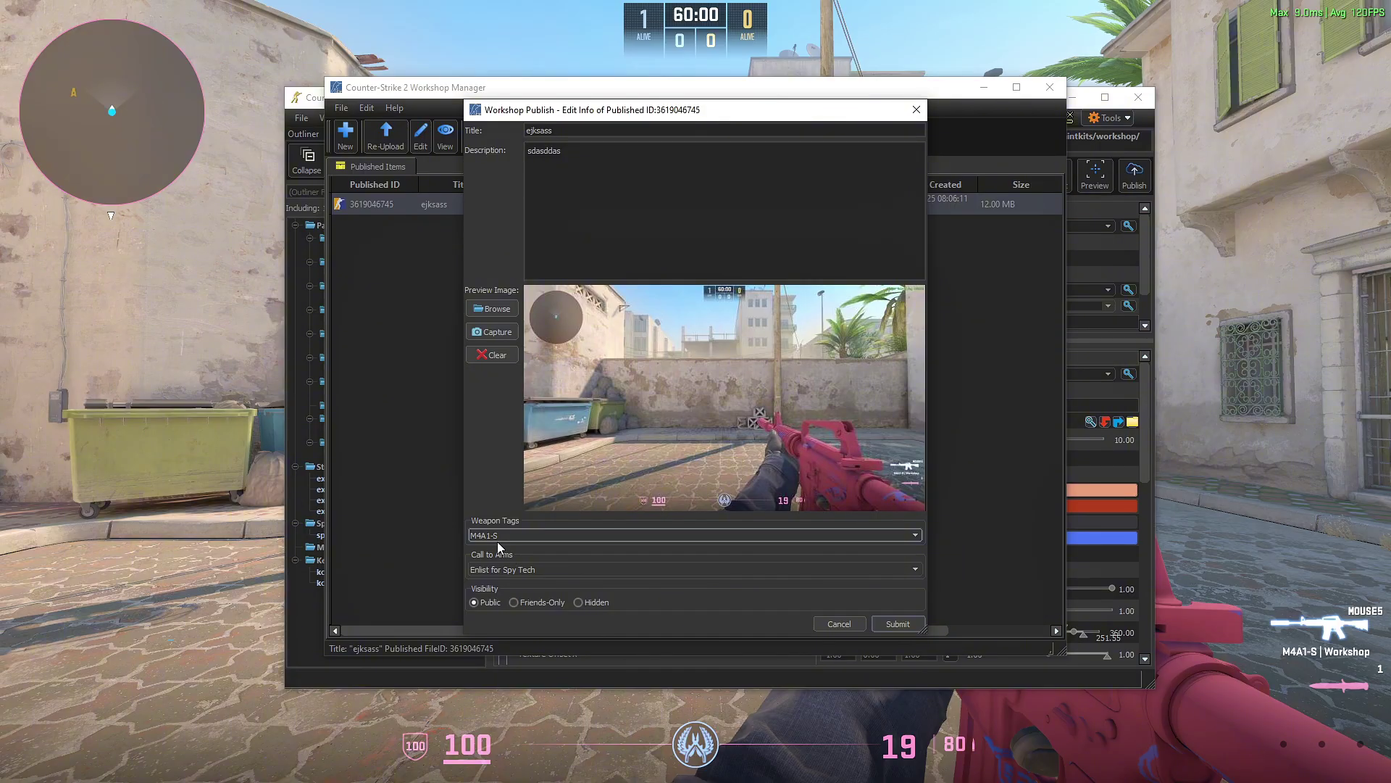
left_click(518, 571)
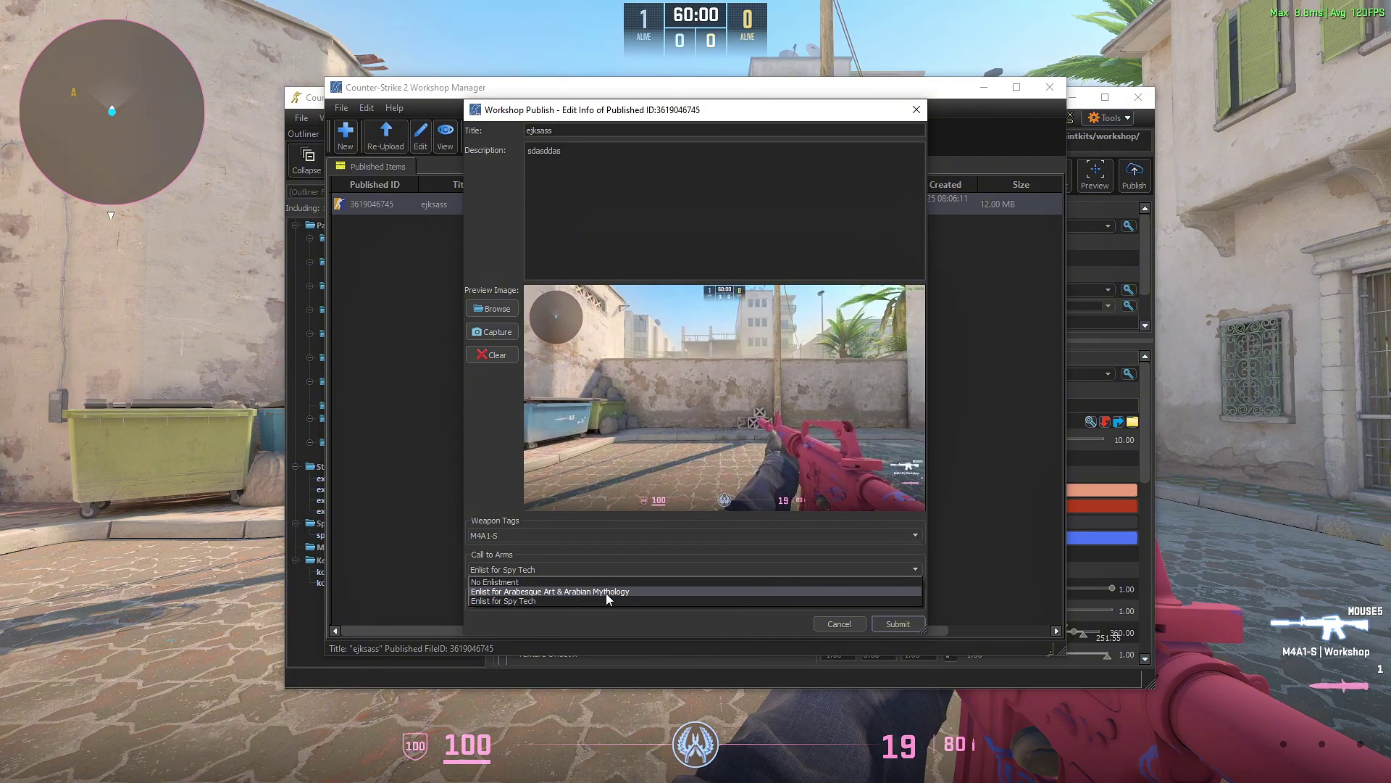
left_click(502, 554)
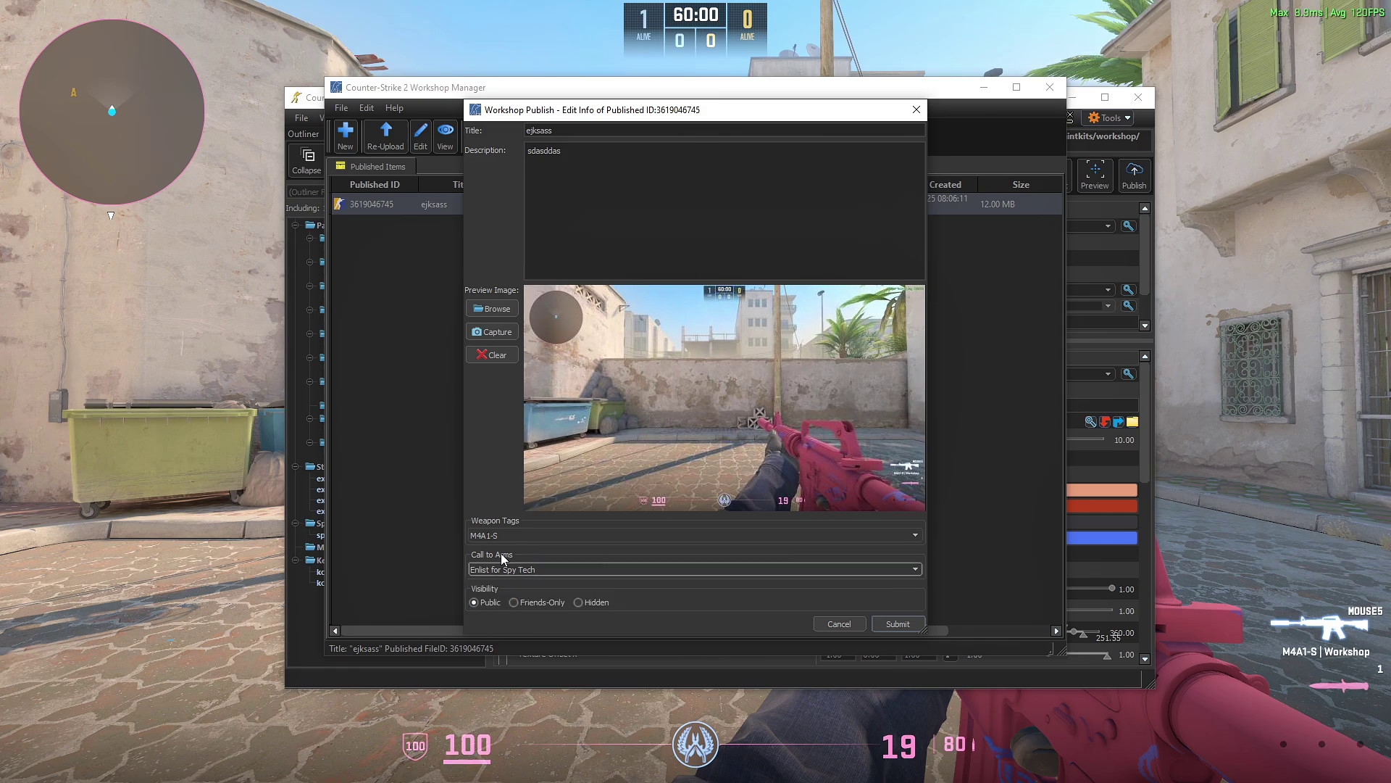
left_click(904, 625)
left_click(818, 337)
left_click(479, 335)
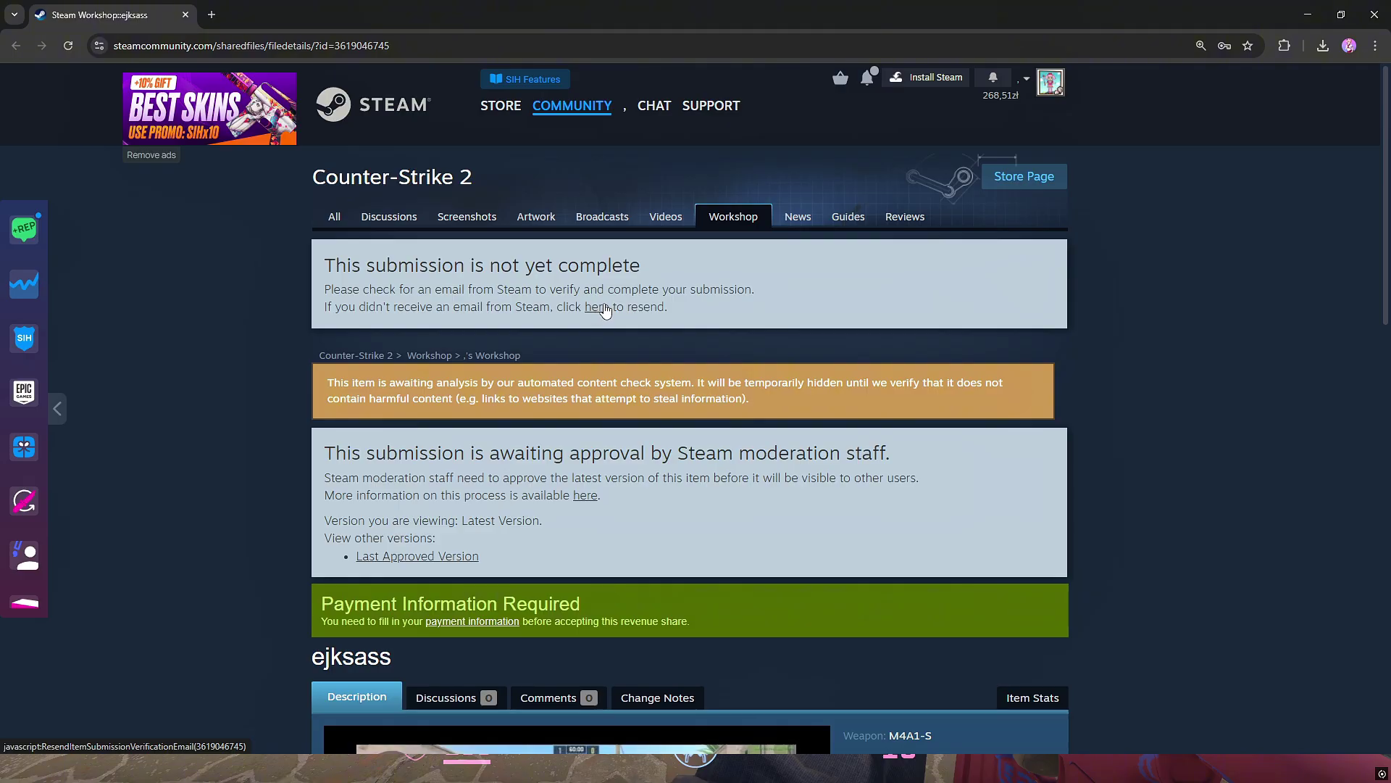
Step: Scroll through the 'ejksass' workshop page and payment information form, then go back to the item
scroll(532, 545, "down", 1)
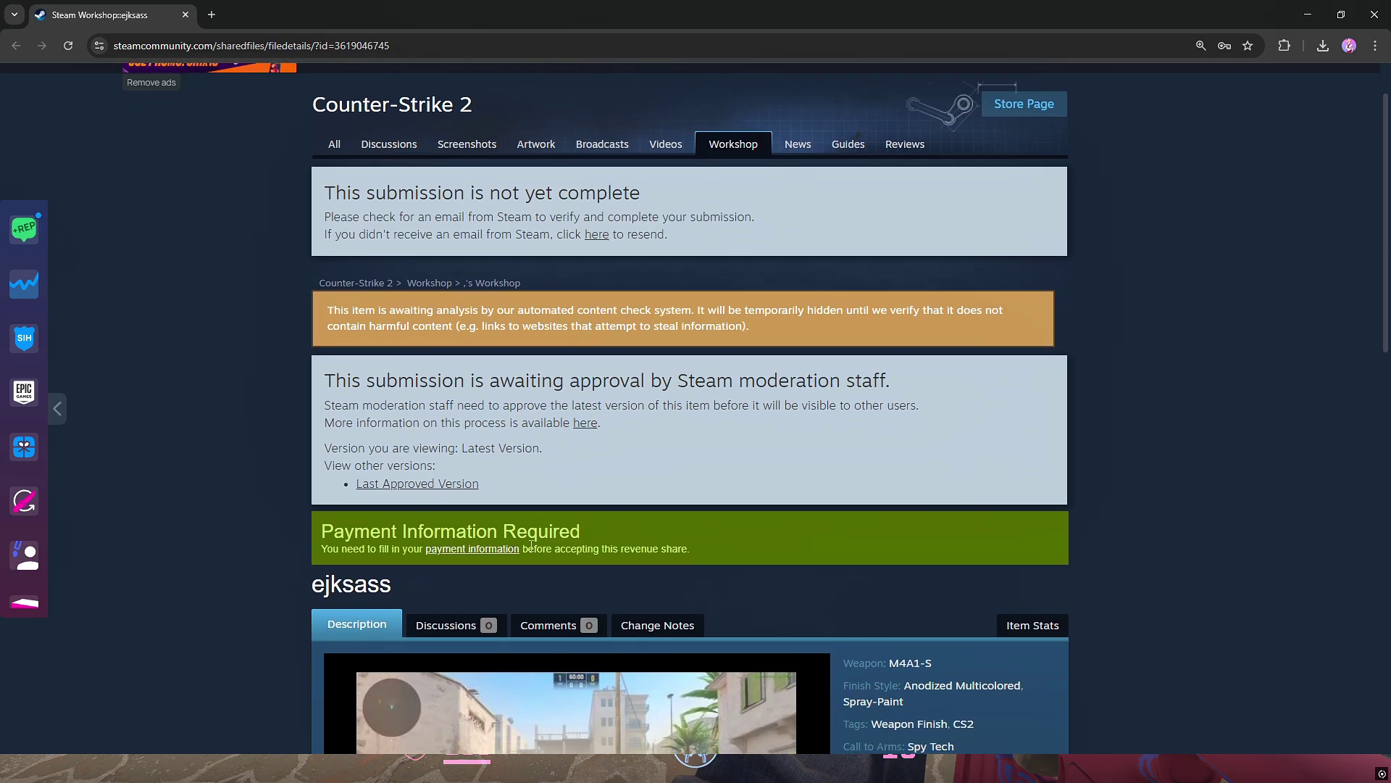
left_click(473, 549)
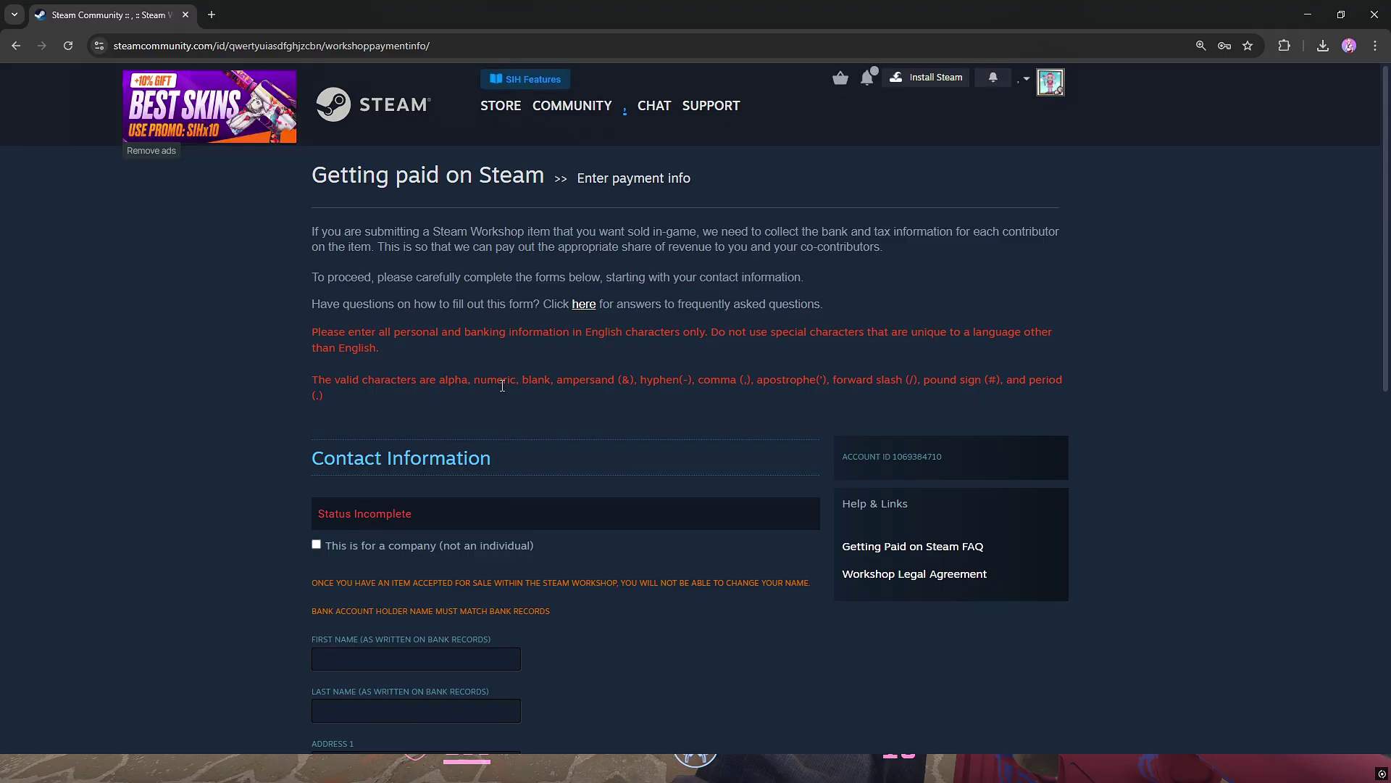
scroll(558, 360, "down", 3)
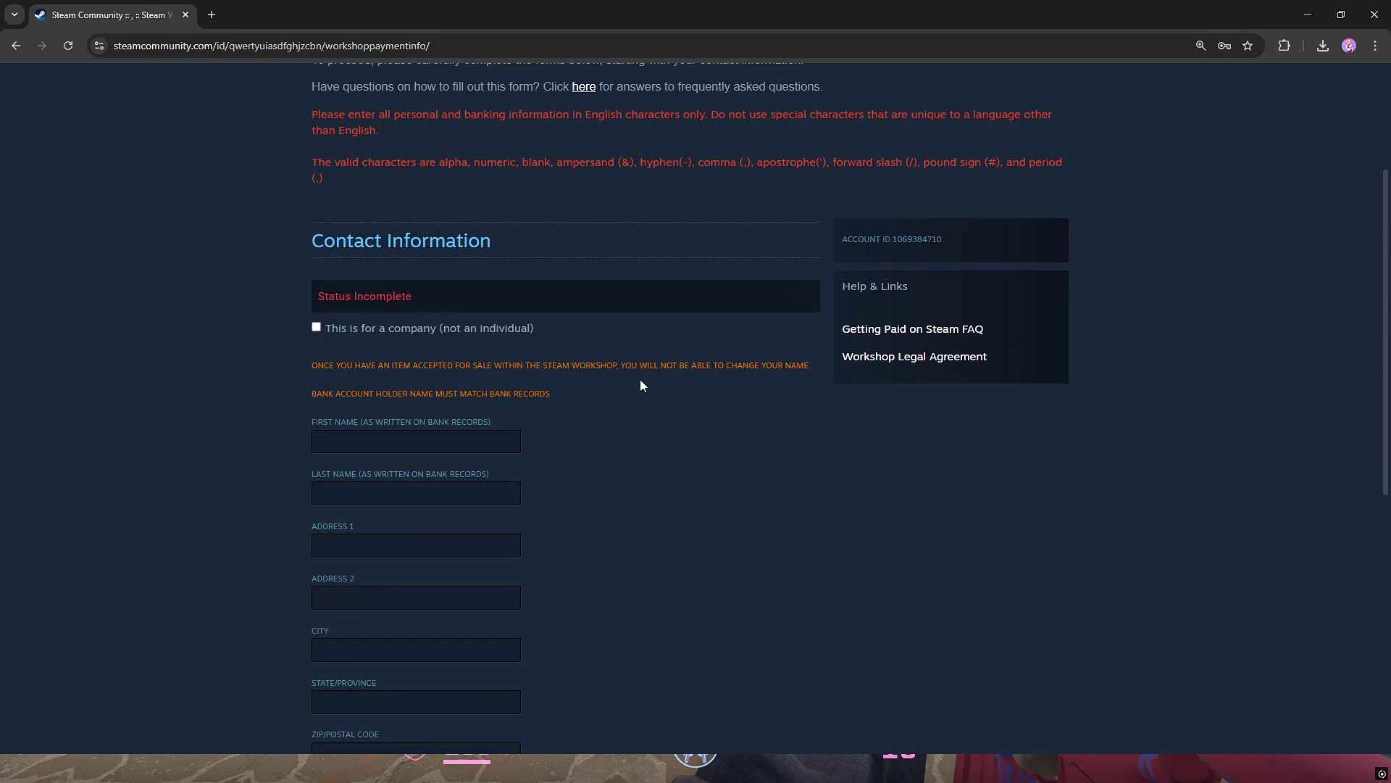
scroll(594, 342, "down", 3)
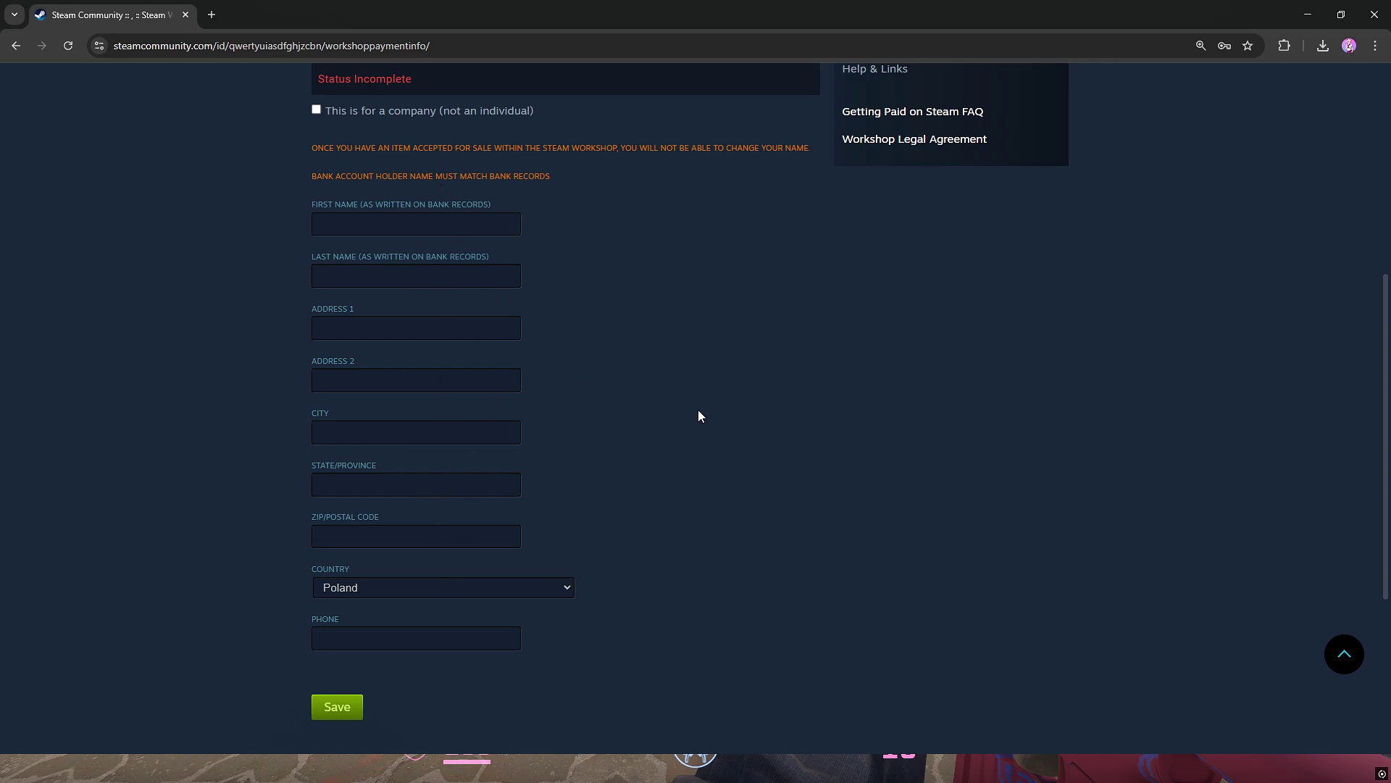
key("alt+Left")
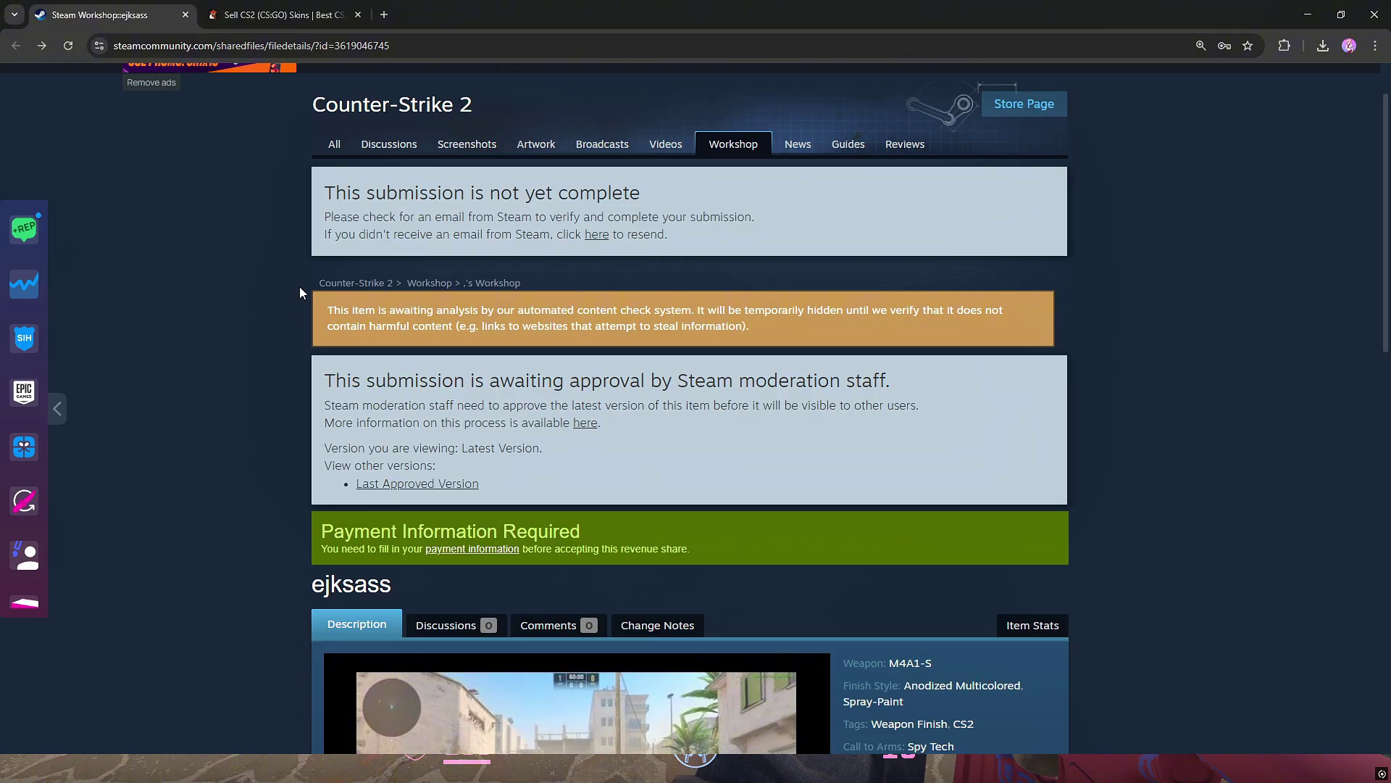
Step: On PirateSwap's trade page, offer Judgement of Anubis, Chatterbox and Apep's Curse
left_click(294, 16)
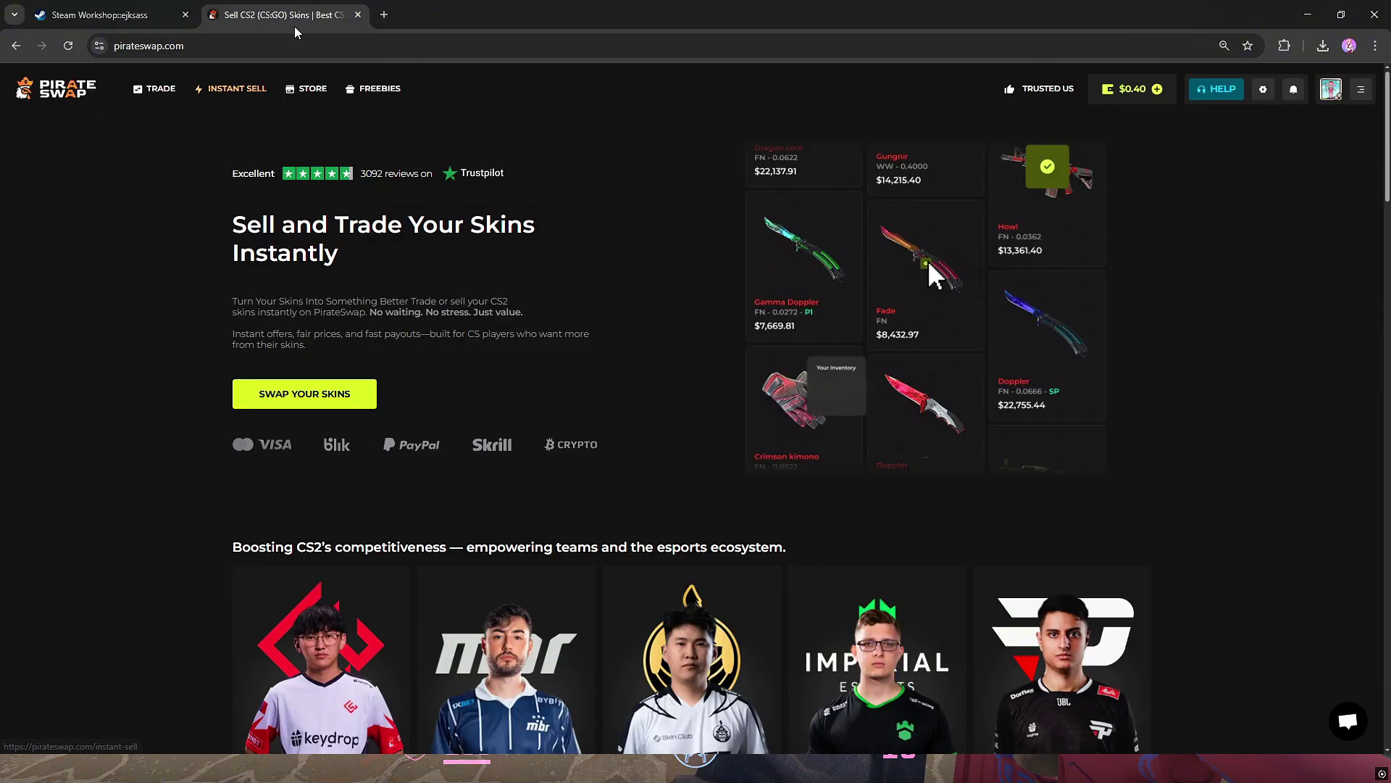
left_click(160, 90)
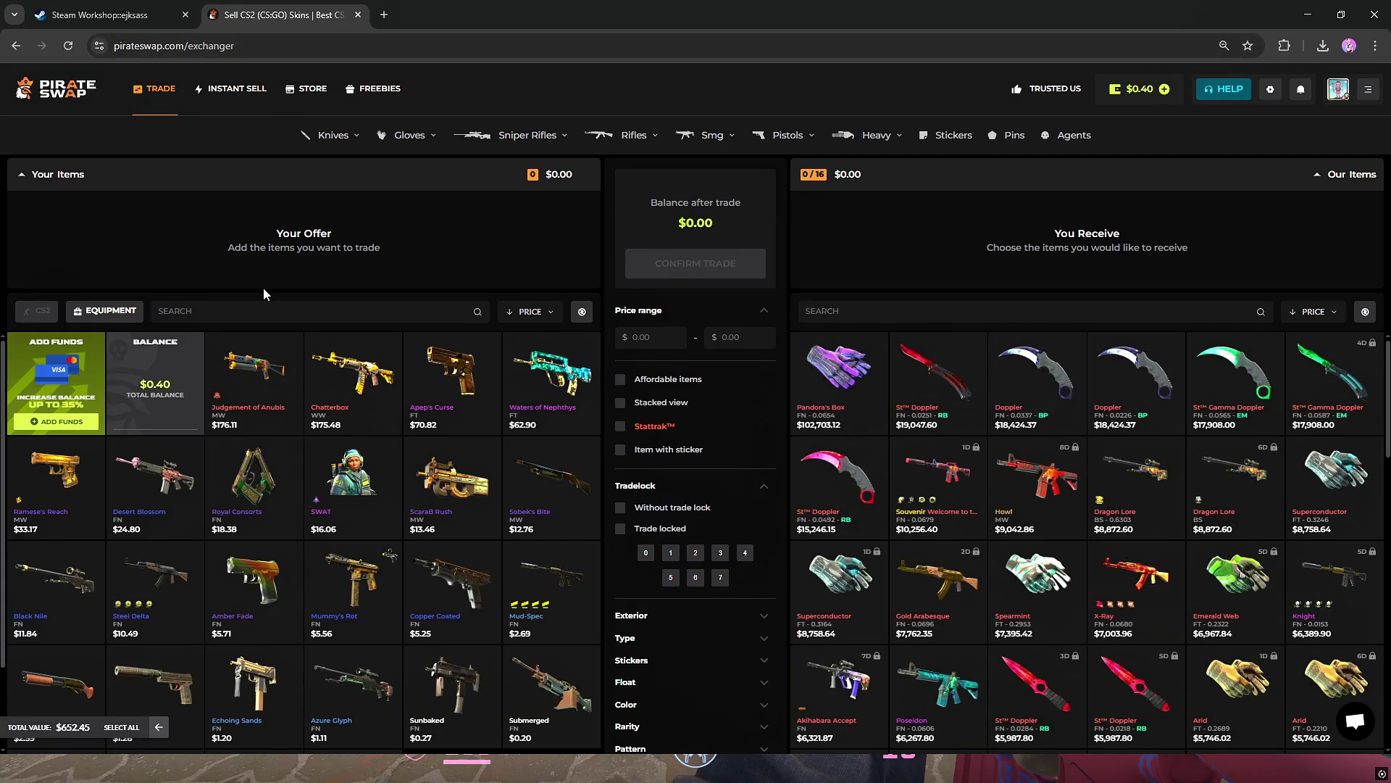
left_click(265, 370)
left_click(353, 373)
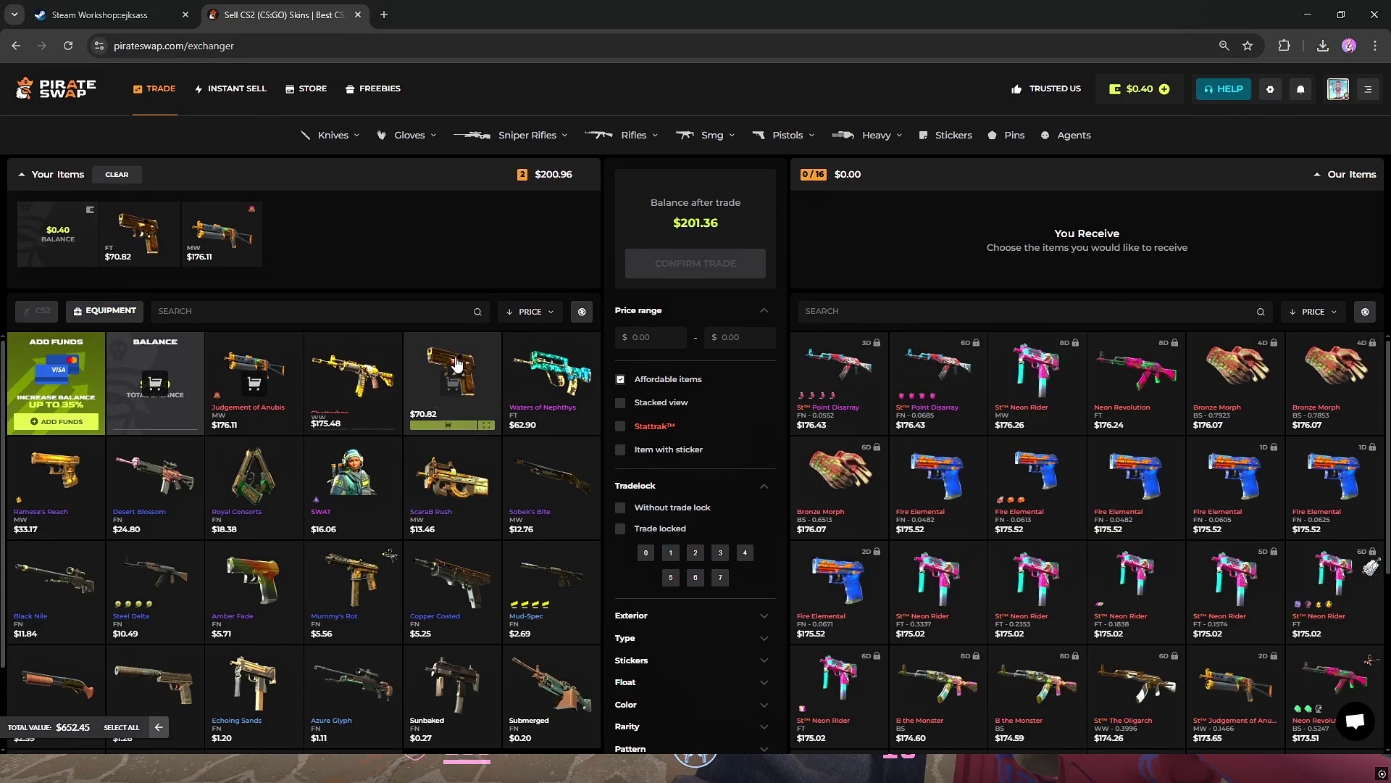
left_click(451, 373)
Step: Select the $419.62 item to receive and dismiss the balance refill window
left_click(850, 367)
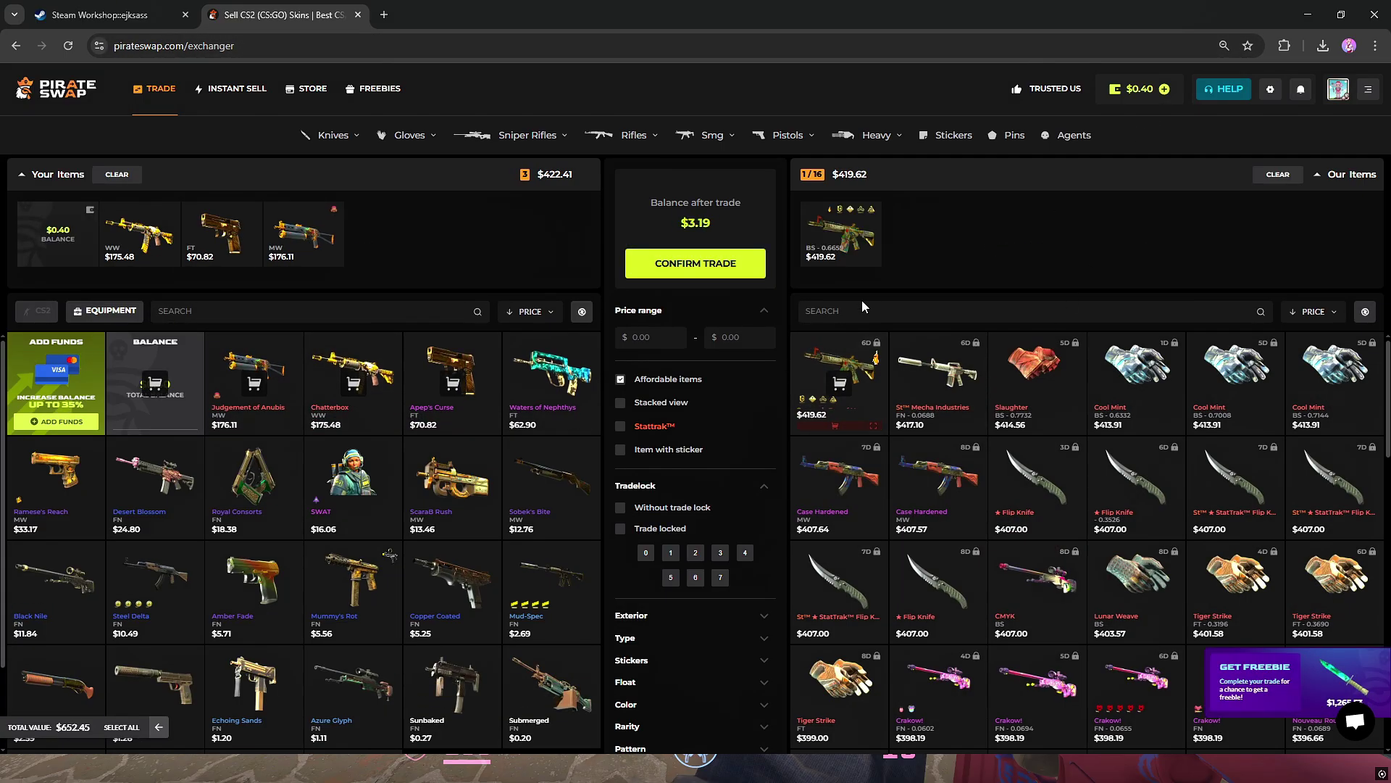
left_click(1163, 89)
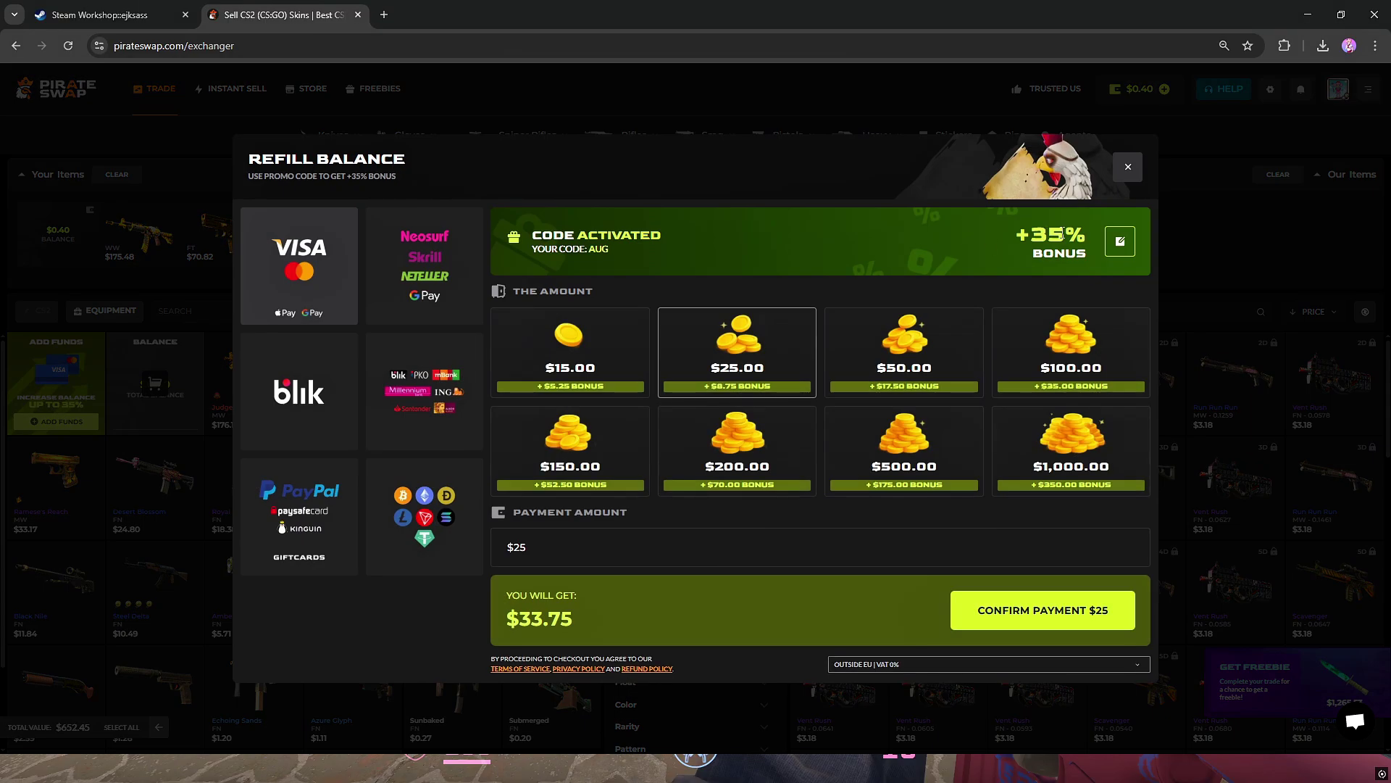
key("Escape")
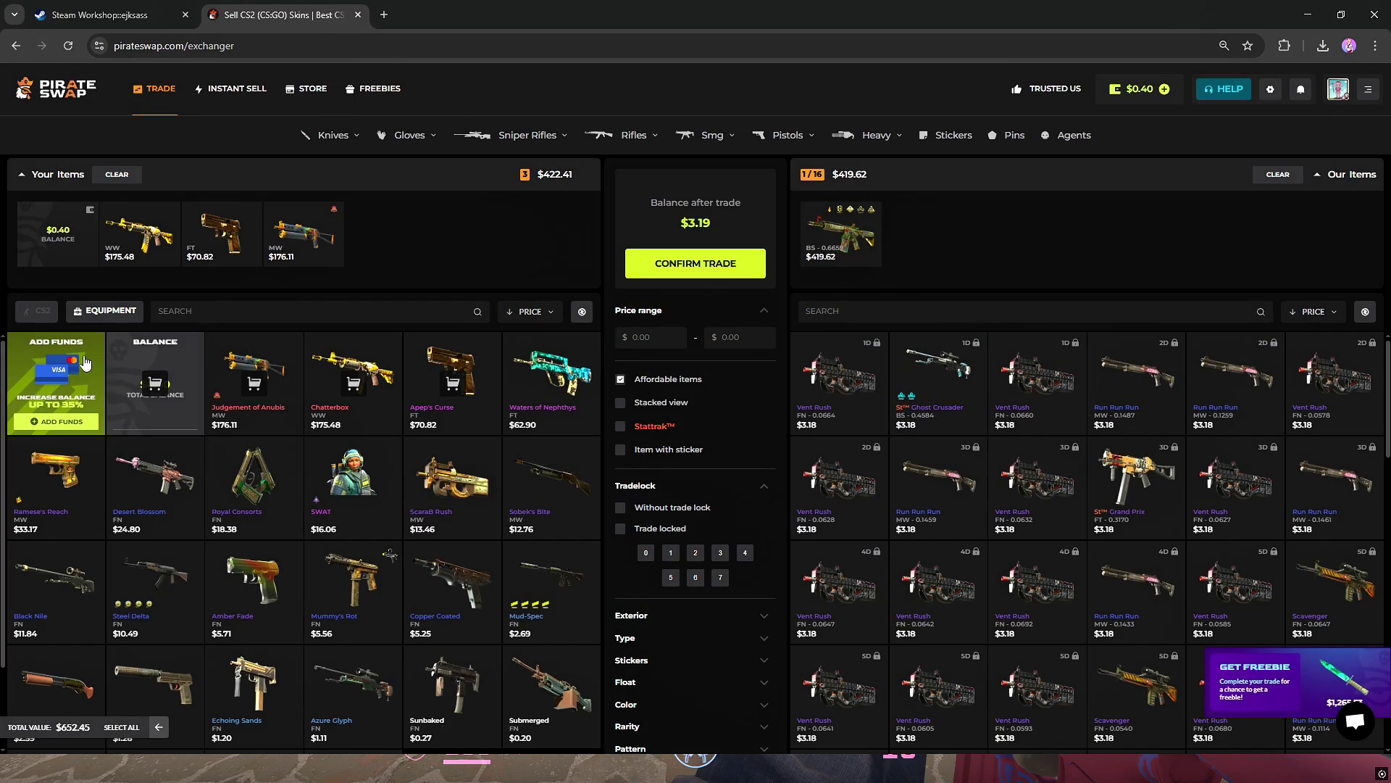